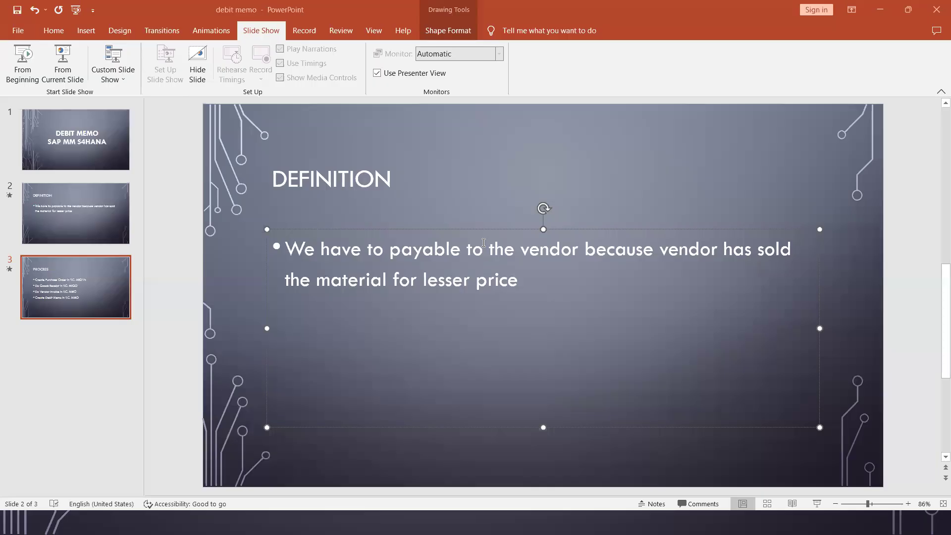
# Step: Start creating a purchase order with transaction ME21N from SAP Easy Access
pyautogui.moveTo(448, 521)
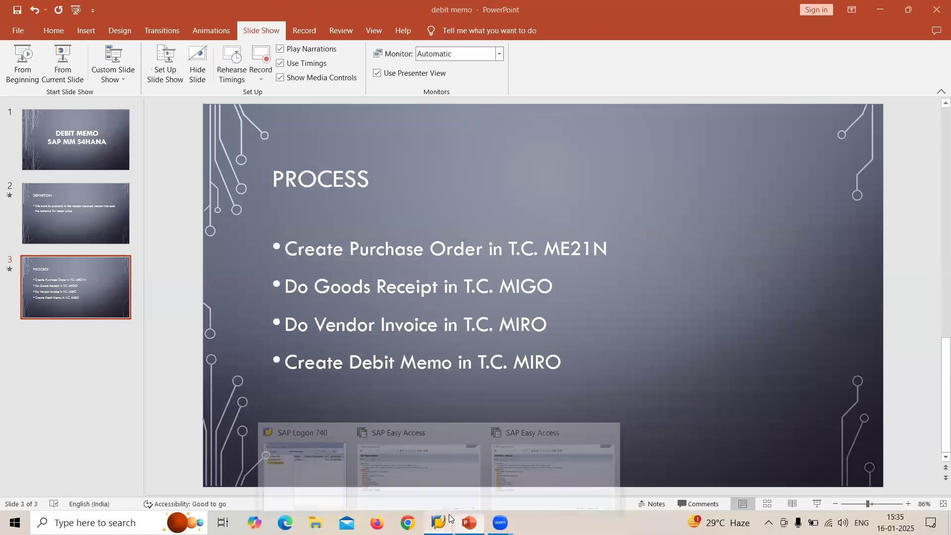
pyautogui.click(436, 470)
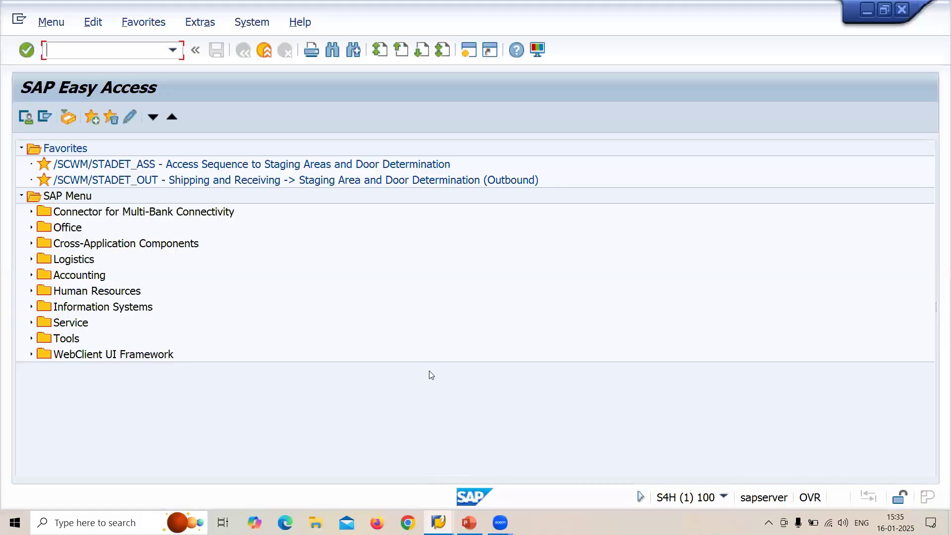
pyautogui.click(155, 44)
pyautogui.write('ME21N')
pyautogui.press('Return')
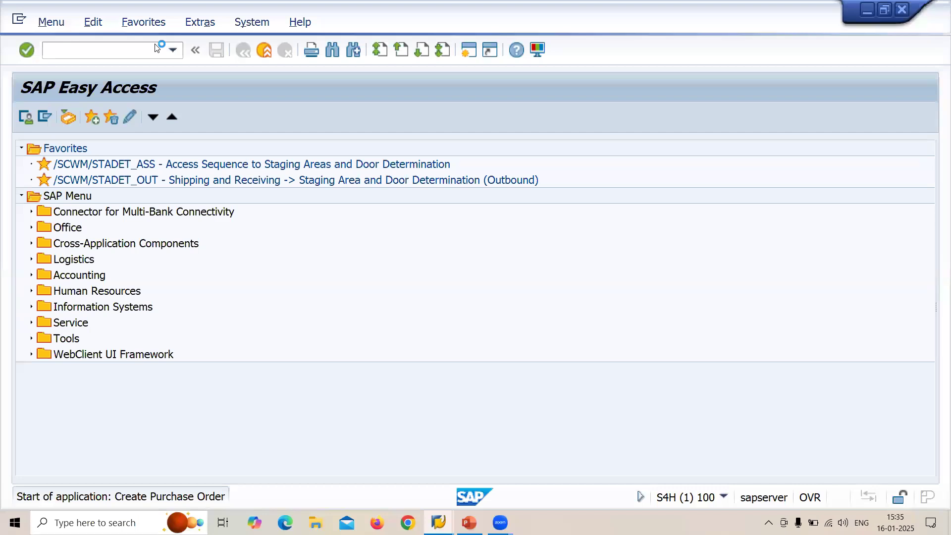
# Step: Set supplier 1410, purchasing organisation GA11 and purchasing group 001 in the PO header
pyautogui.click(558, 150)
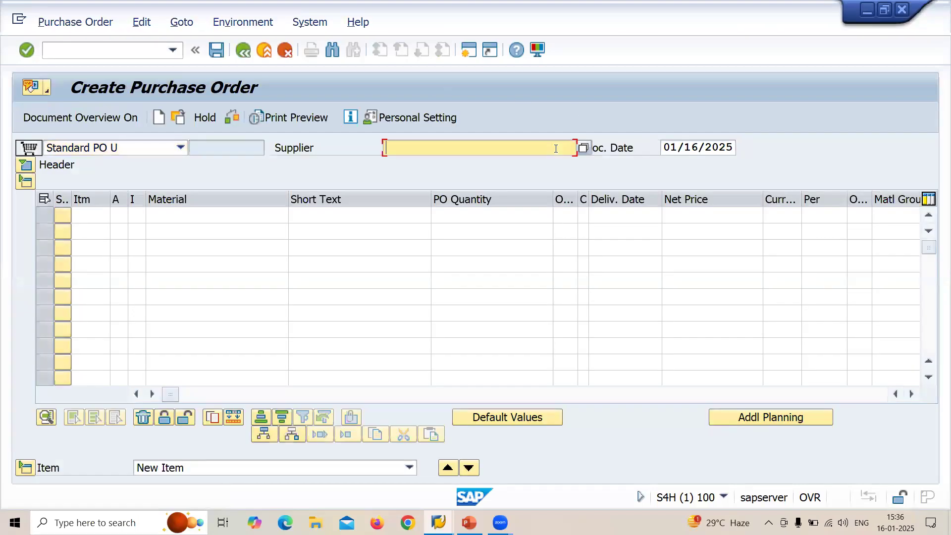
pyautogui.press('Down')
pyautogui.press('Return')
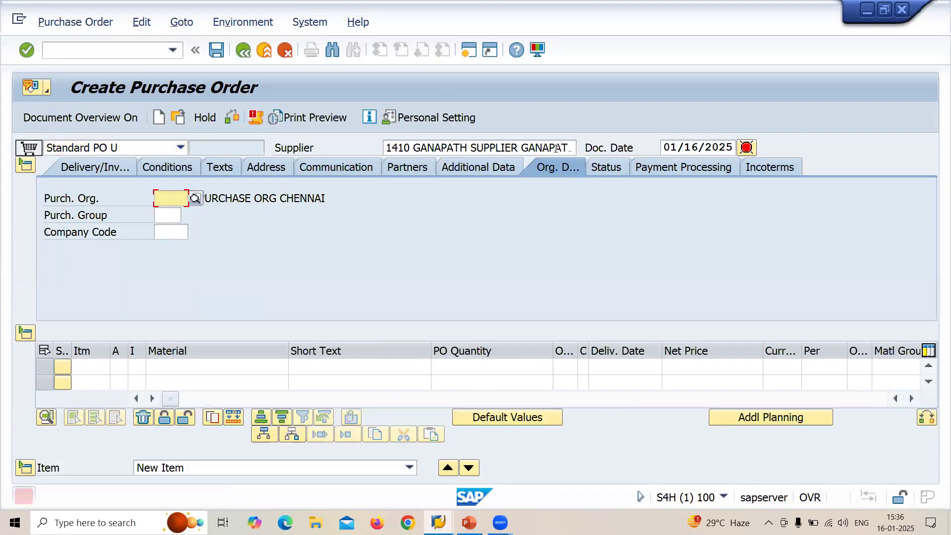
pyautogui.press('Down')
pyautogui.press('Return')
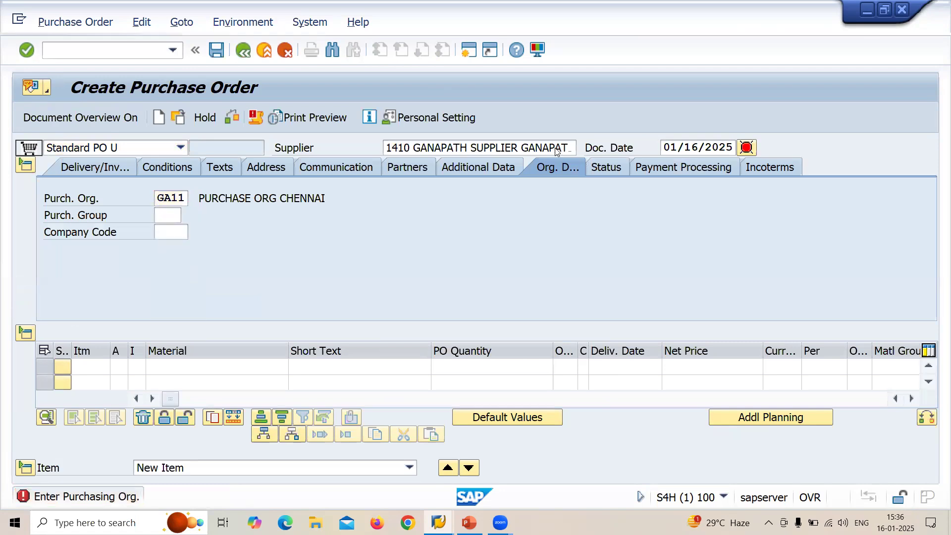
pyautogui.press('Return')
pyautogui.press('Down')
pyautogui.press('Return')
pyautogui.press('Return')
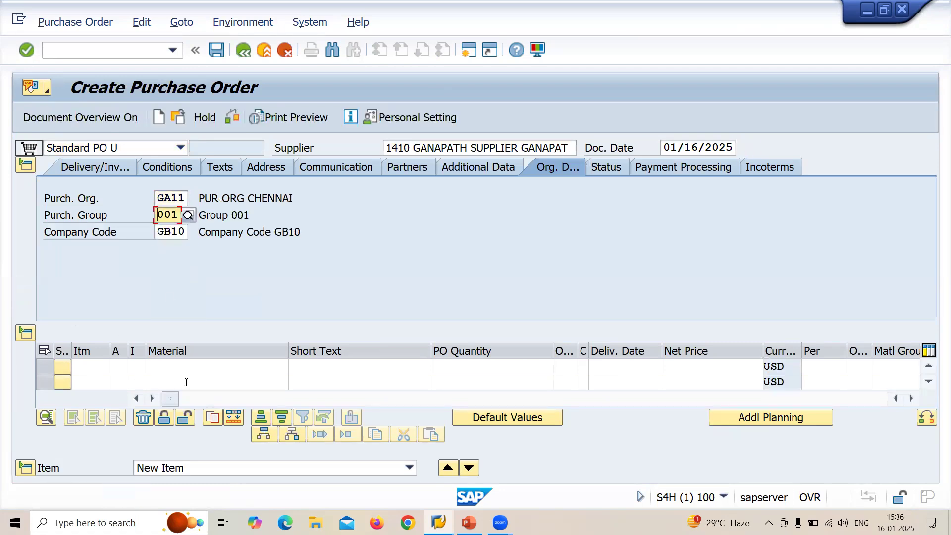
# Step: Add item 1 with material 600000145 LIMESTONE and order quantity 10
pyautogui.click(192, 368)
pyautogui.press('Down')
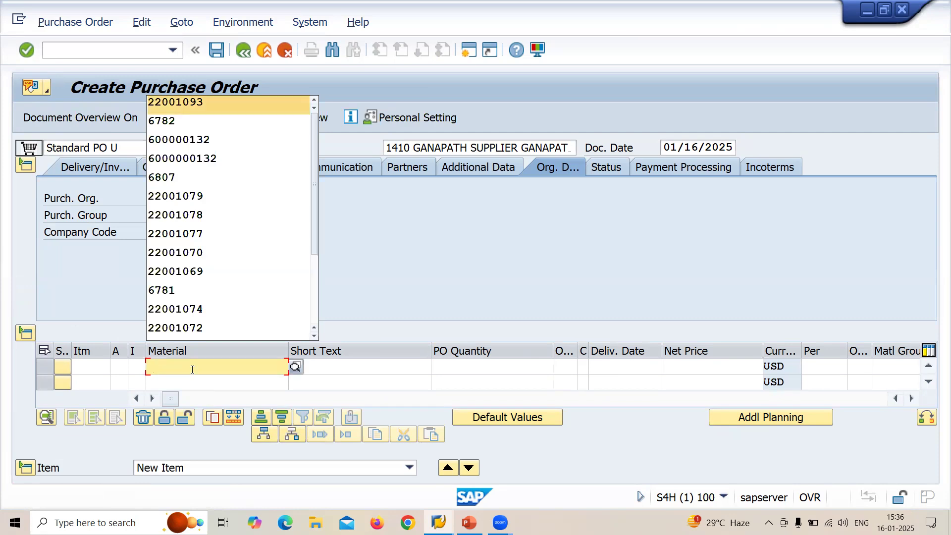
pyautogui.click(193, 369)
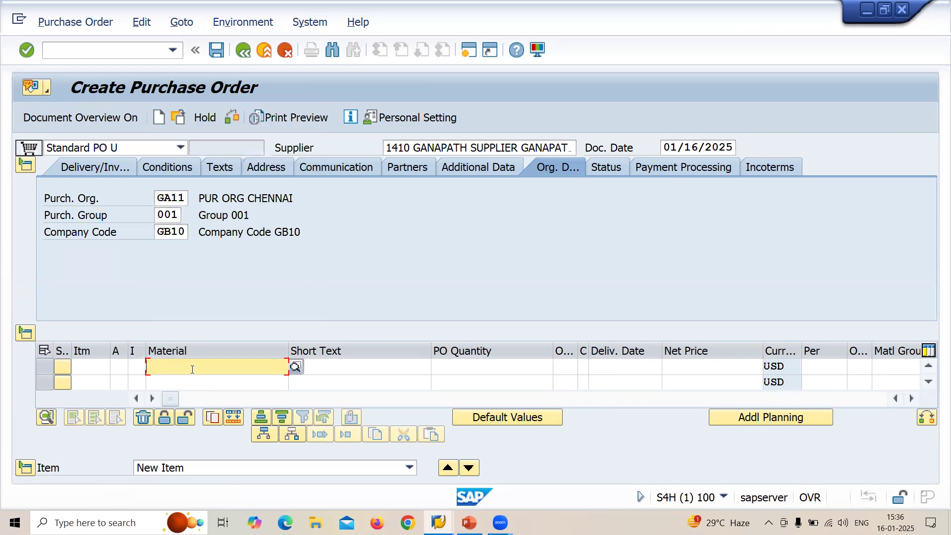
pyautogui.write('600')
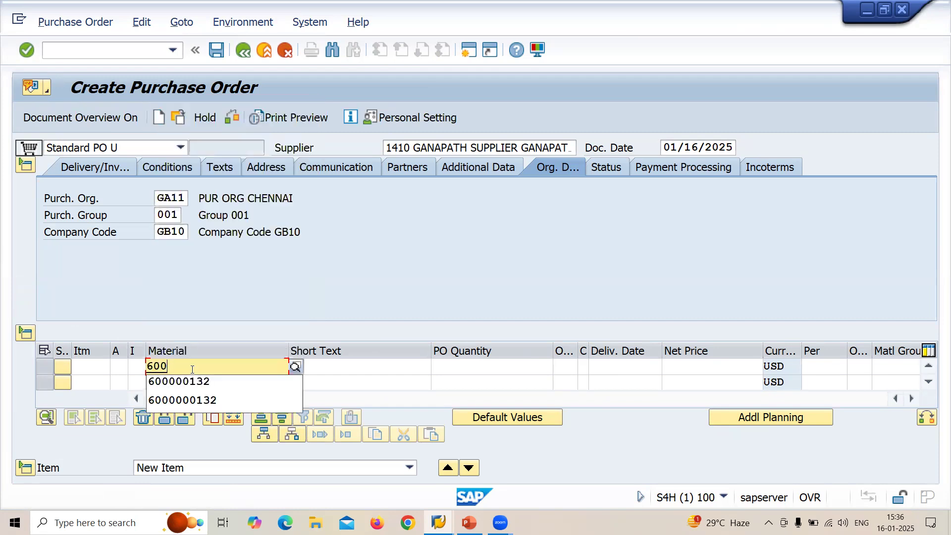
pyautogui.press('Down')
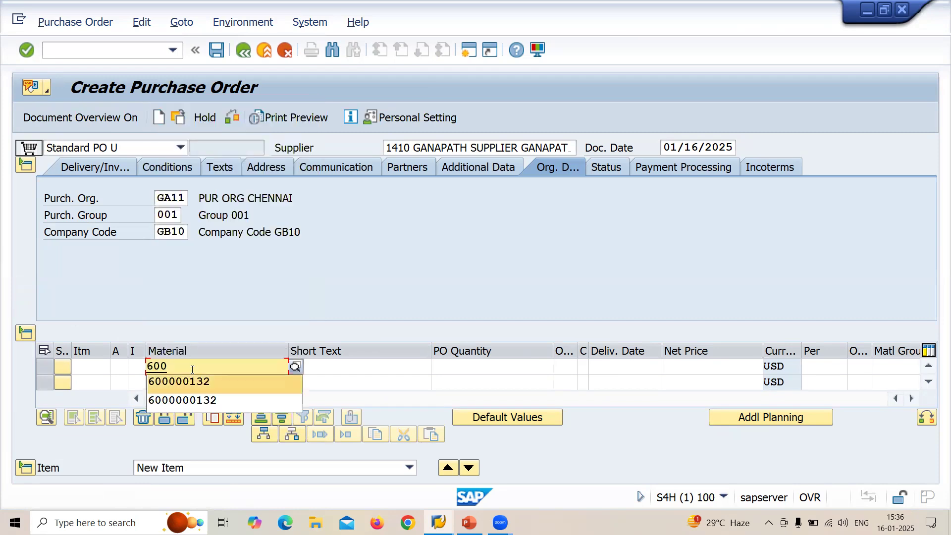
pyautogui.press('Down')
pyautogui.press('Return')
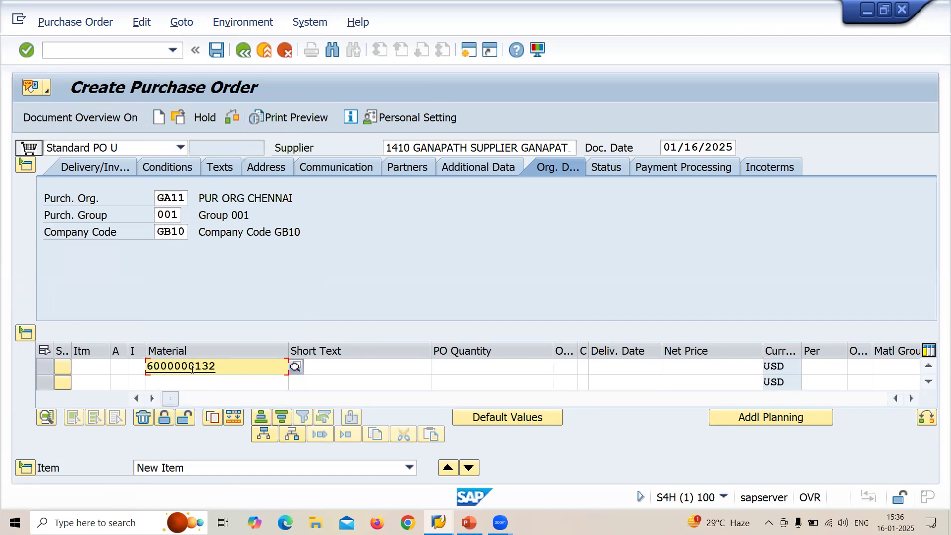
pyautogui.press('BackSpace')
pyautogui.press('BackSpace')
pyautogui.press('BackSpace')
pyautogui.write('14')
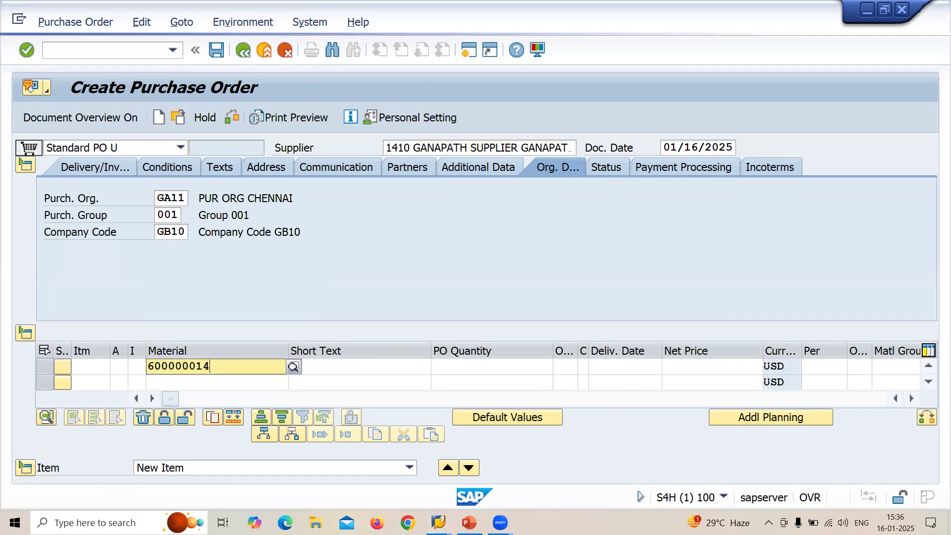
pyautogui.write('5')
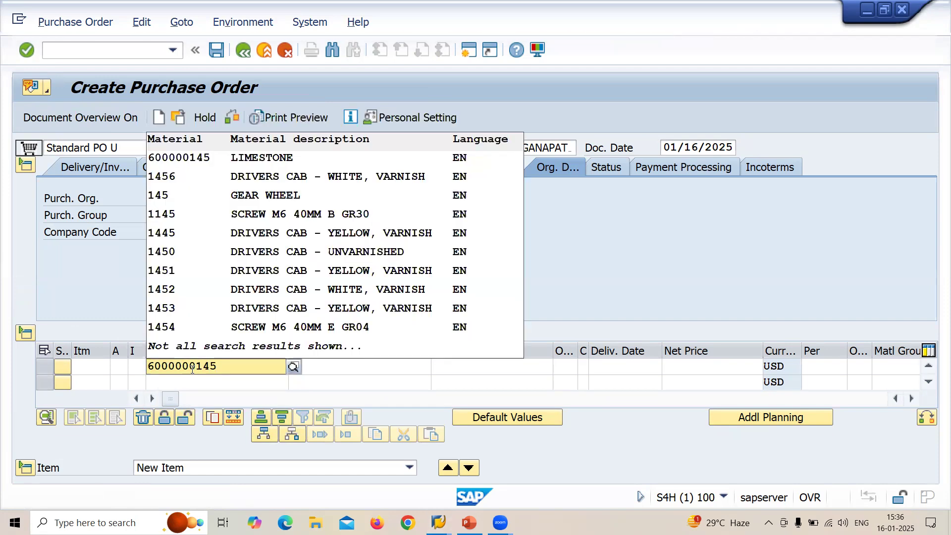
pyautogui.press('Down')
pyautogui.press('Return')
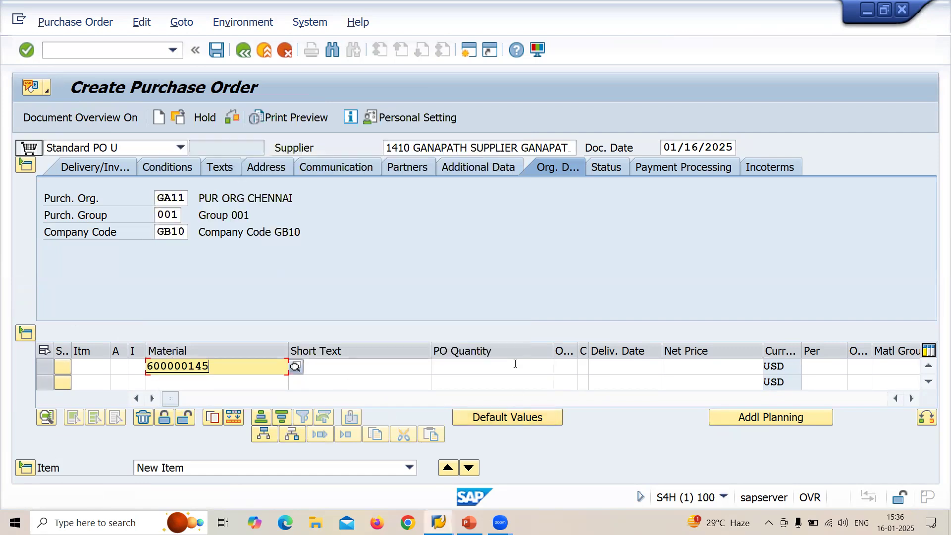
pyautogui.click(516, 364)
pyautogui.write('10')
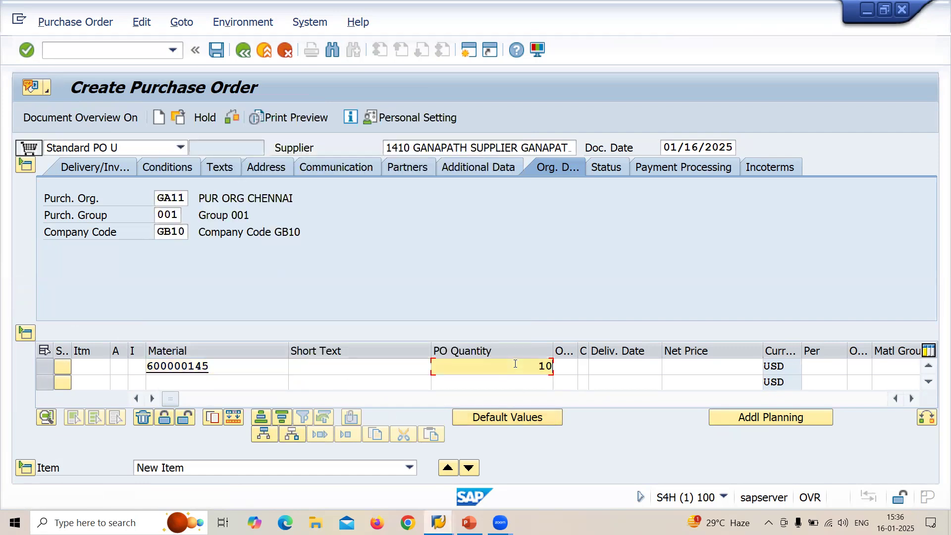
pyautogui.press('Return')
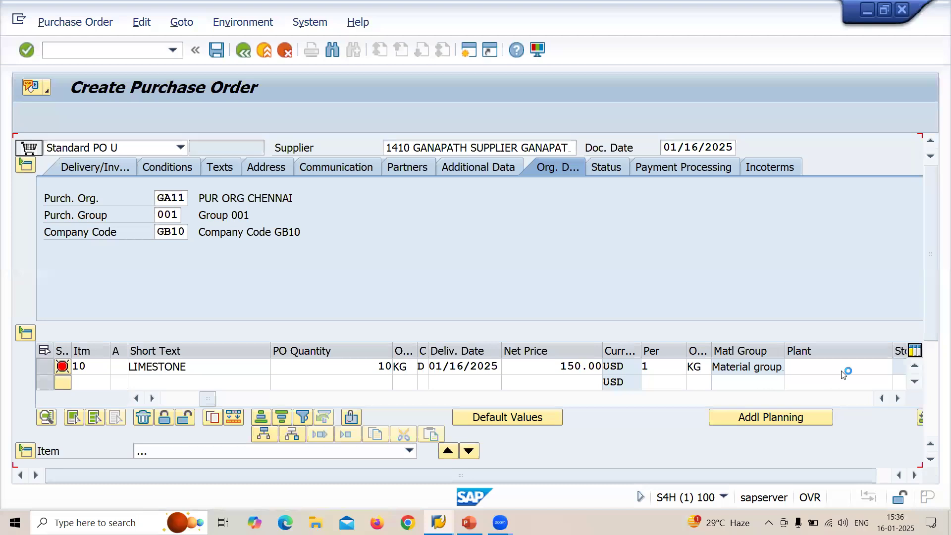
# Step: Assign plant GA11 and storage location GA11 (RAW MATERIAL) to the item
pyautogui.click(837, 366)
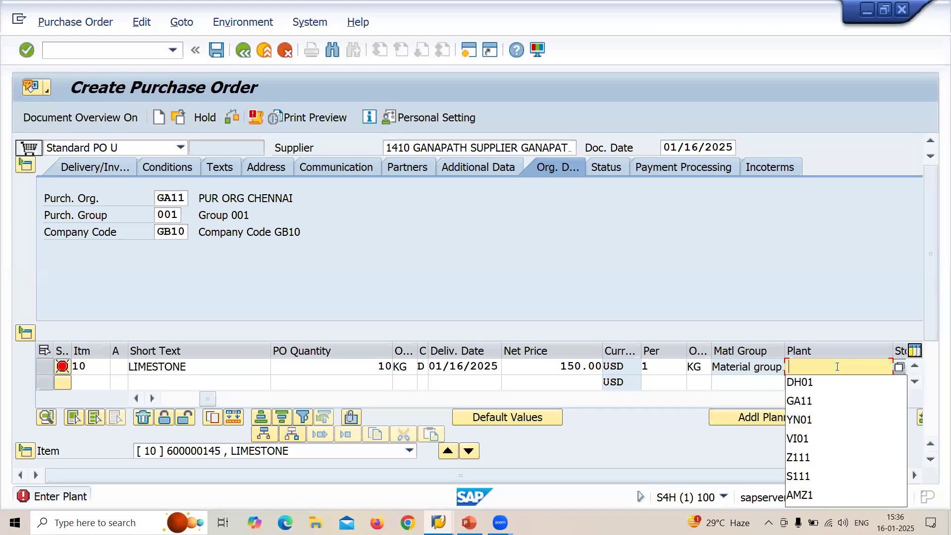
pyautogui.click(799, 401)
pyautogui.press('Return')
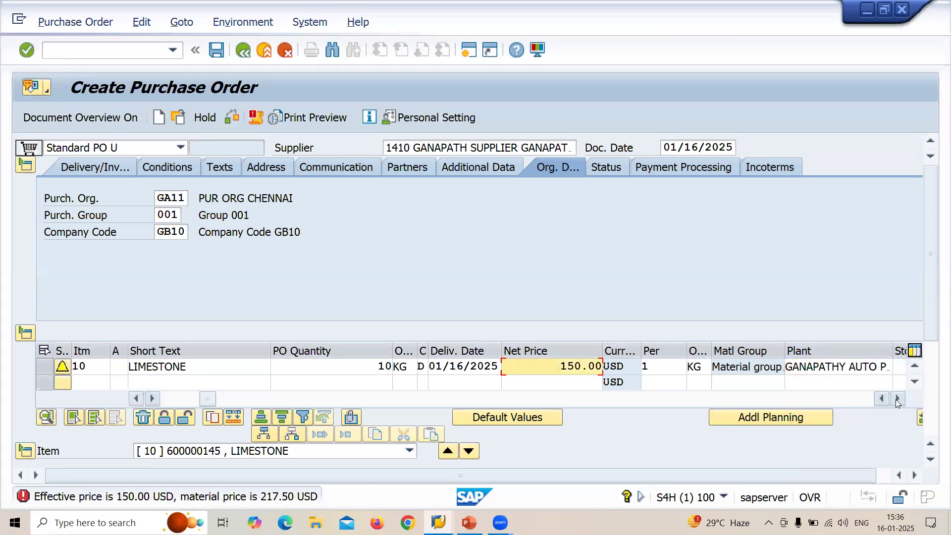
pyautogui.click(898, 399)
pyautogui.click(795, 367)
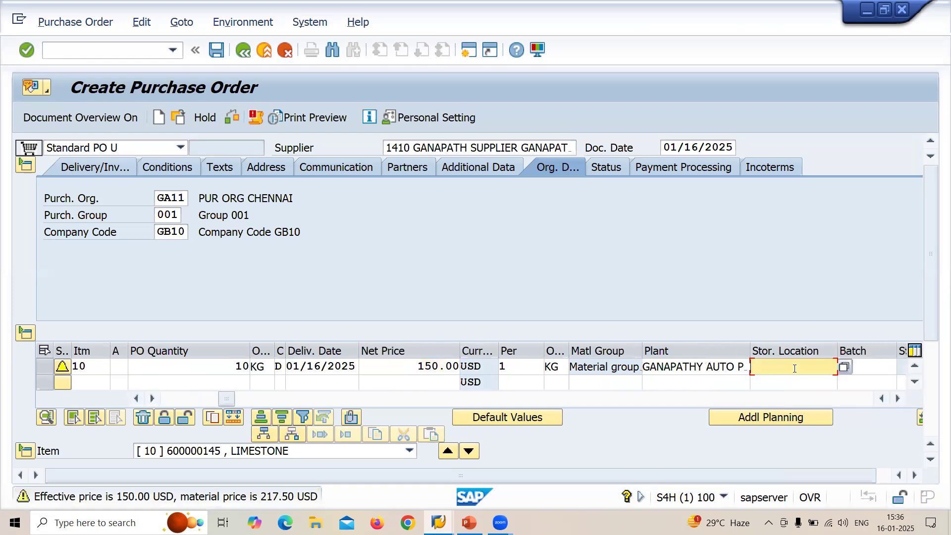
pyautogui.press('Down')
pyautogui.press('Return')
pyautogui.press('Return')
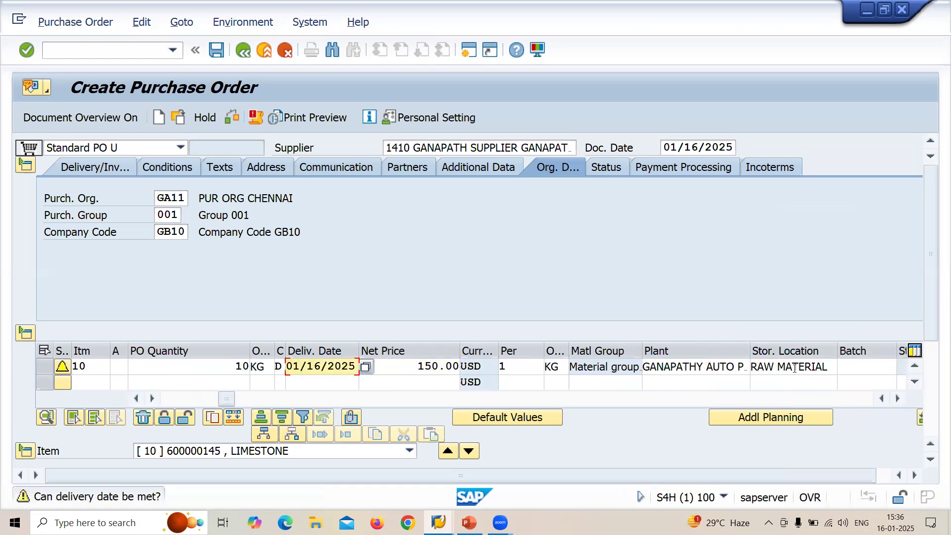
pyautogui.hotkey('ctrl', 's')
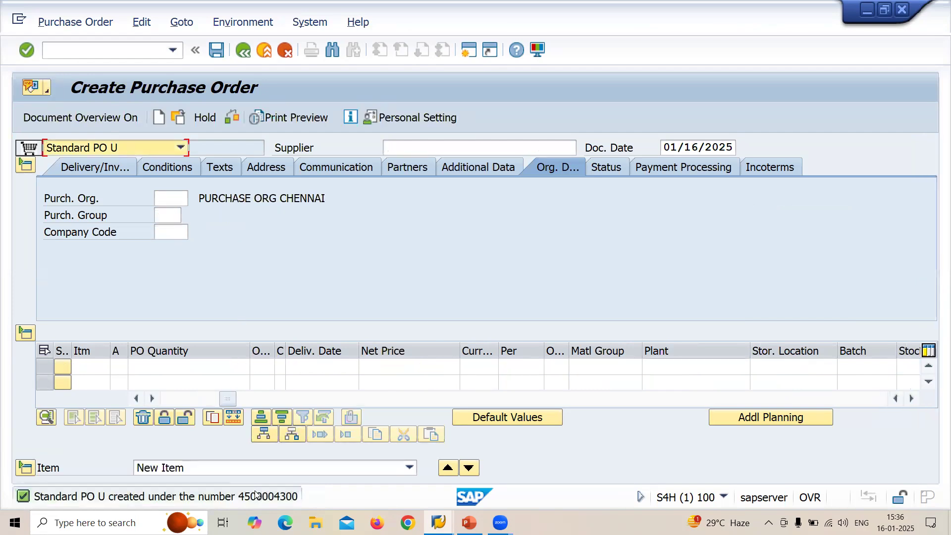
pyautogui.doubleClick(257, 498)
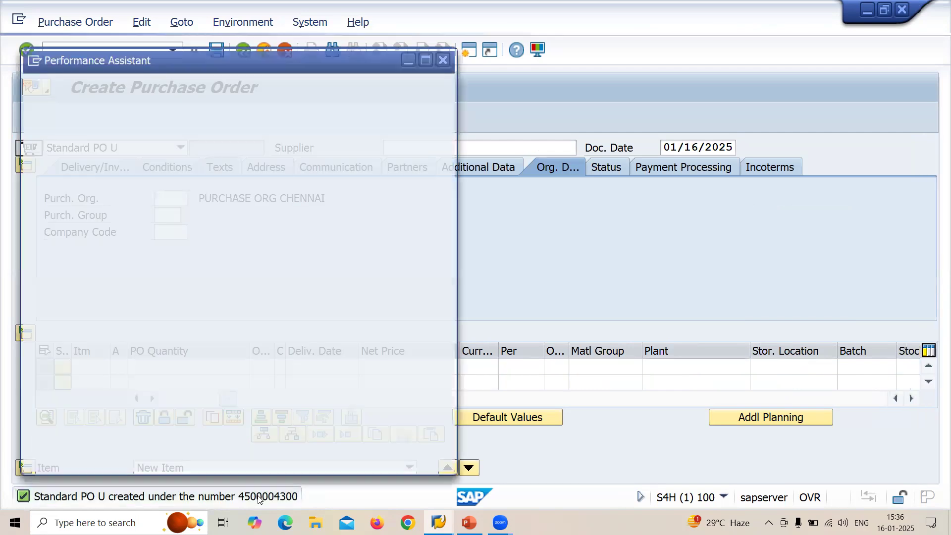
pyautogui.doubleClick(280, 106)
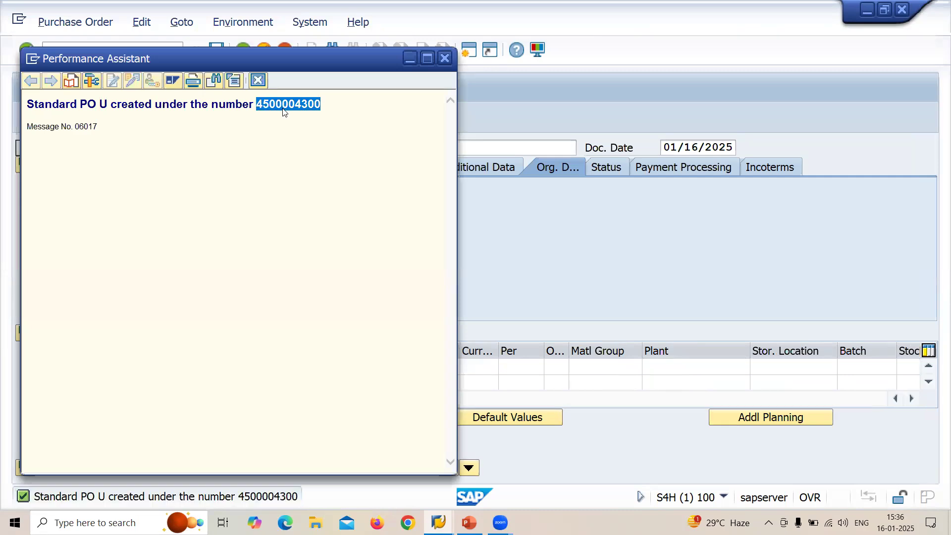
pyautogui.click(440, 61)
pyautogui.write('/NME23N')
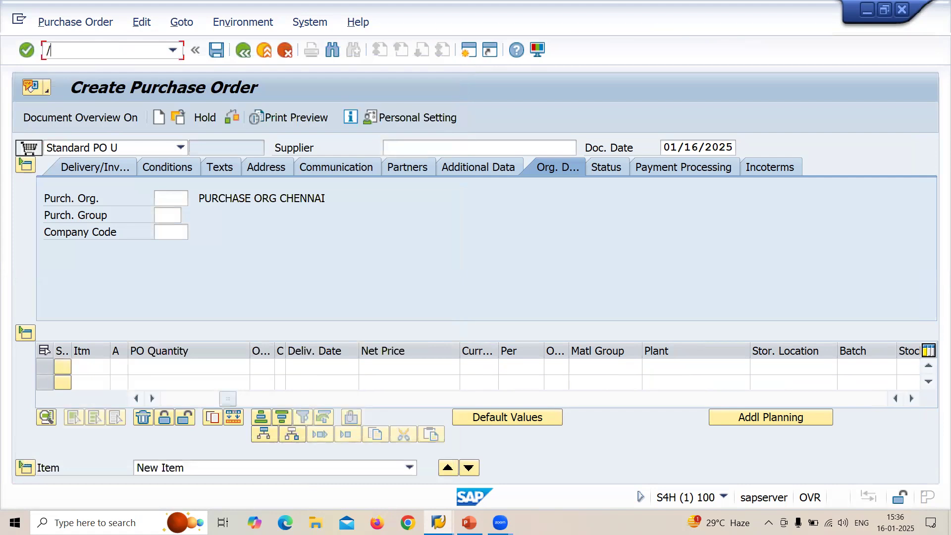
pyautogui.press('Return')
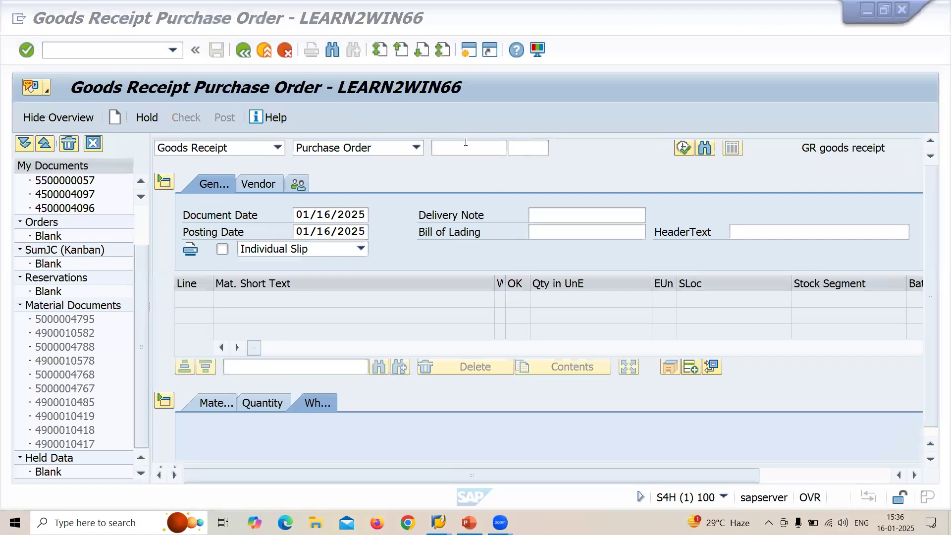
pyautogui.click(466, 144)
pyautogui.write('4500004300')
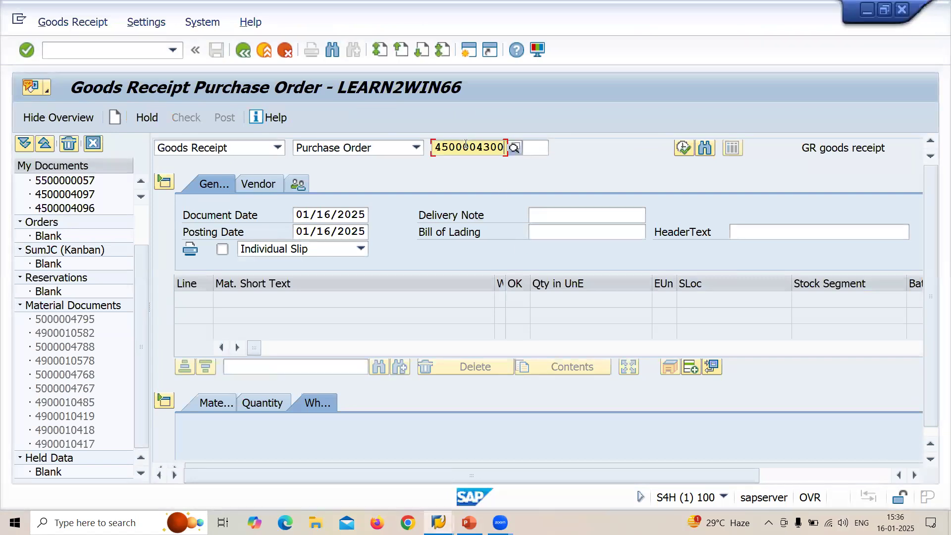
pyautogui.press('Return')
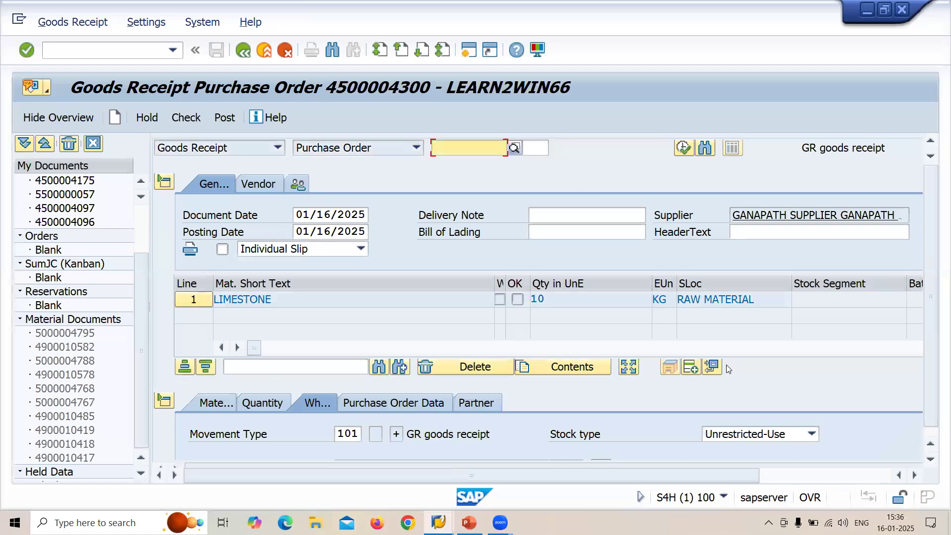
# Step: Mark the LIMESTONE line as Item OK and post the receipt
pyautogui.click(914, 475)
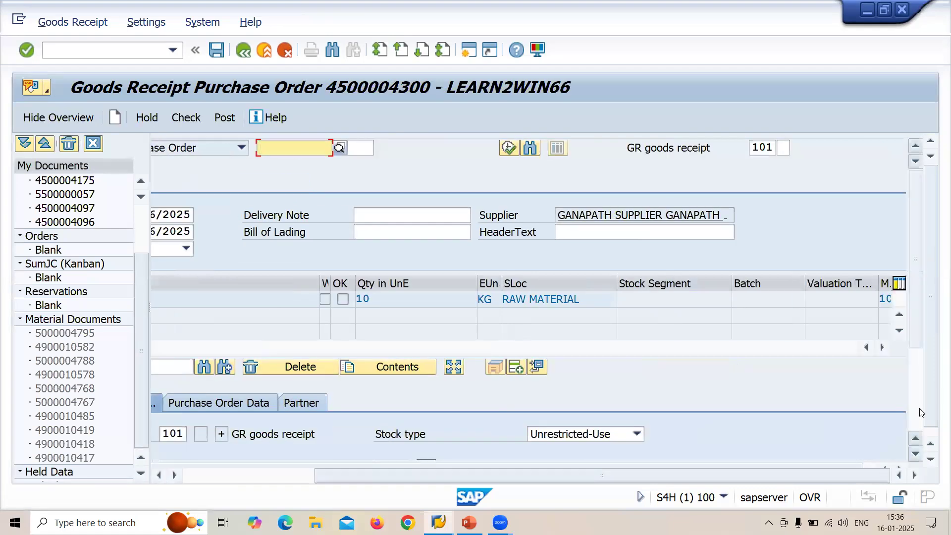
pyautogui.click(921, 407)
pyautogui.click(233, 476)
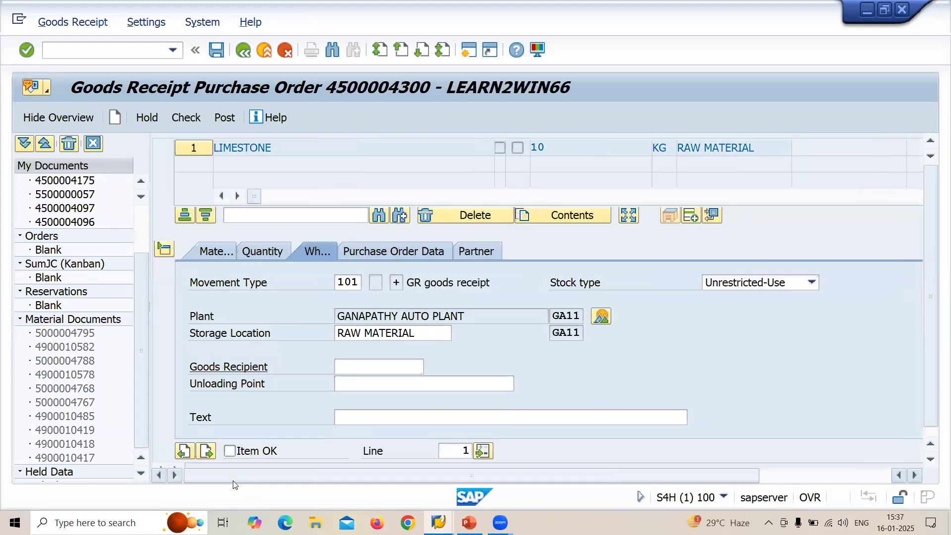
pyautogui.click(229, 451)
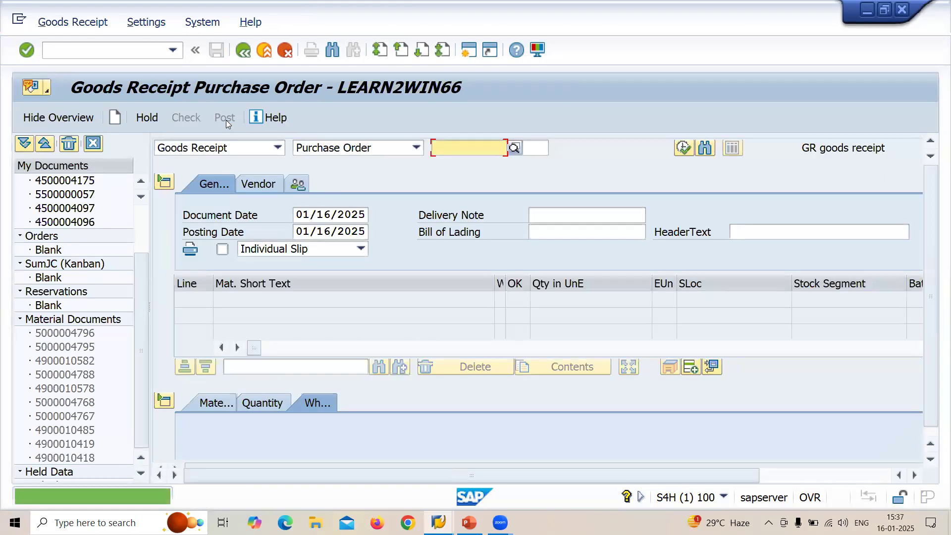
# Step: Start the incoming invoice entry transaction
pyautogui.click(123, 53)
pyautogui.write('/NMIGO')
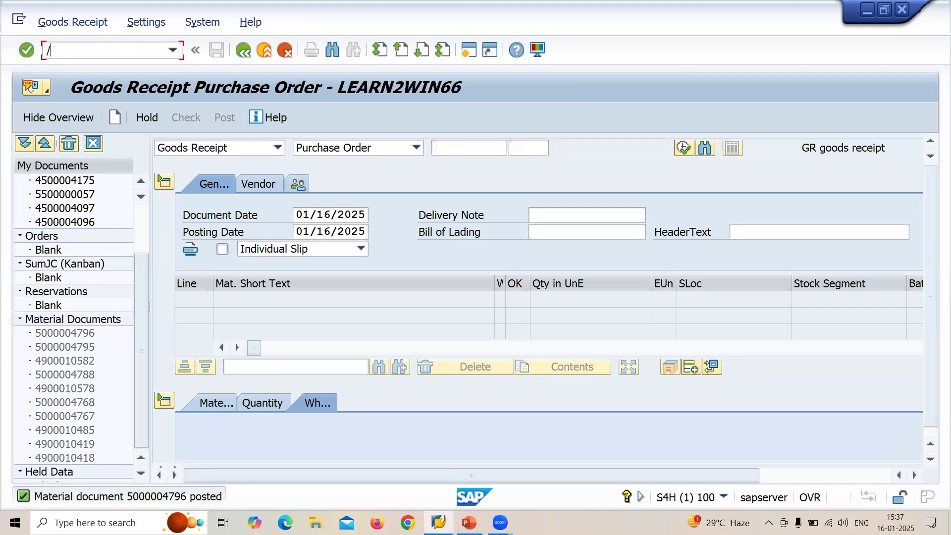
pyautogui.press('Return')
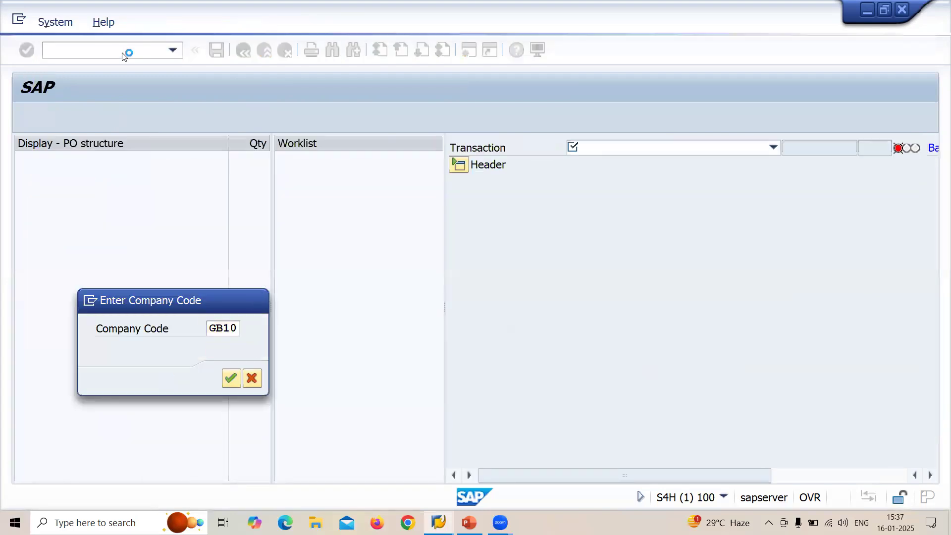
pyautogui.press('Return')
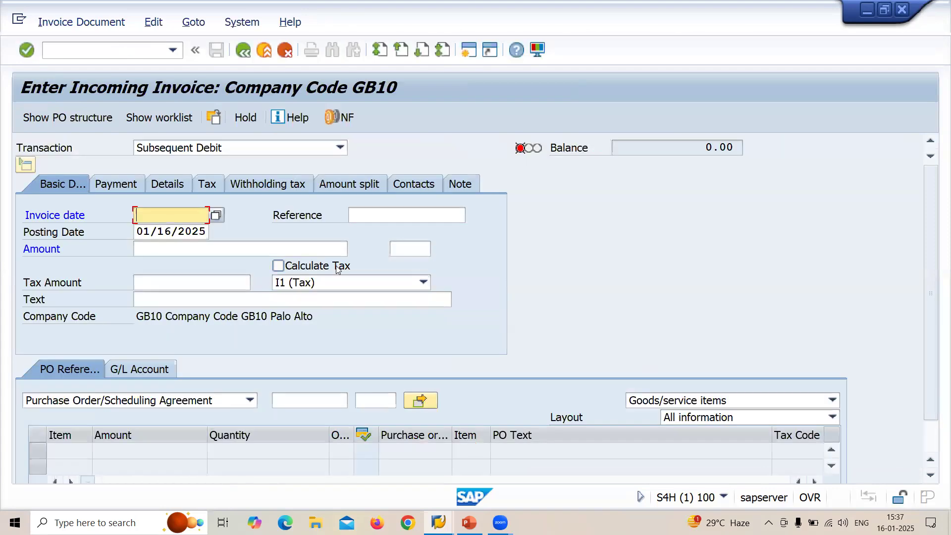
pyautogui.click(341, 267)
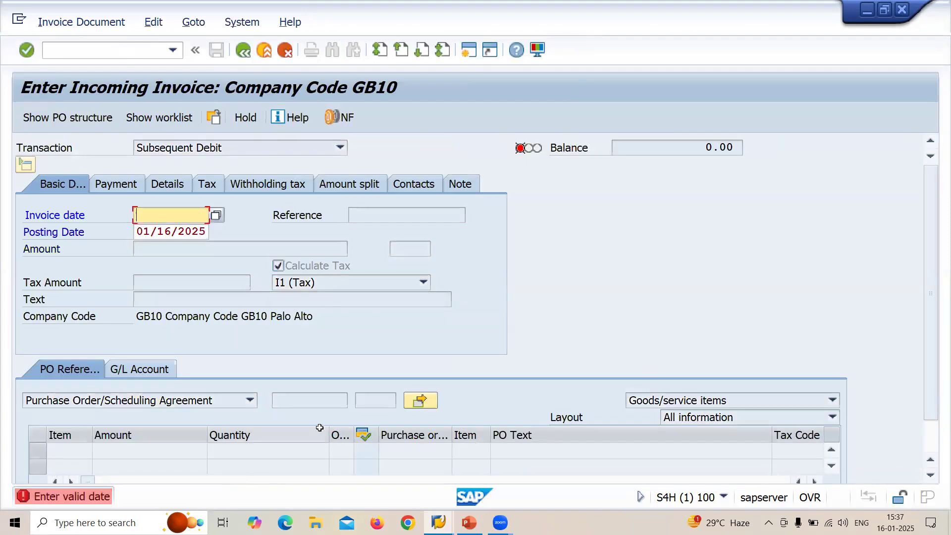
pyautogui.press('BackSpace')
pyautogui.press('Down')
pyautogui.press('Return')
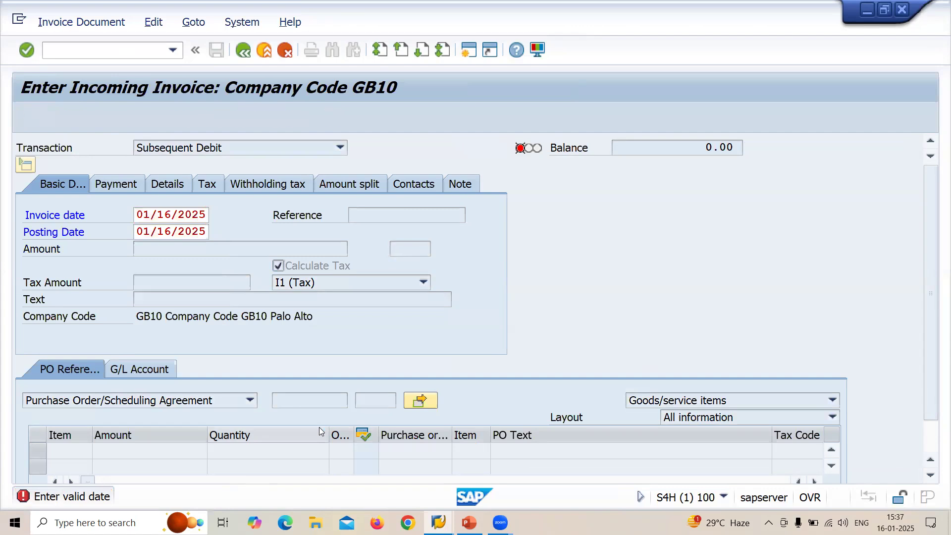
pyautogui.click(318, 405)
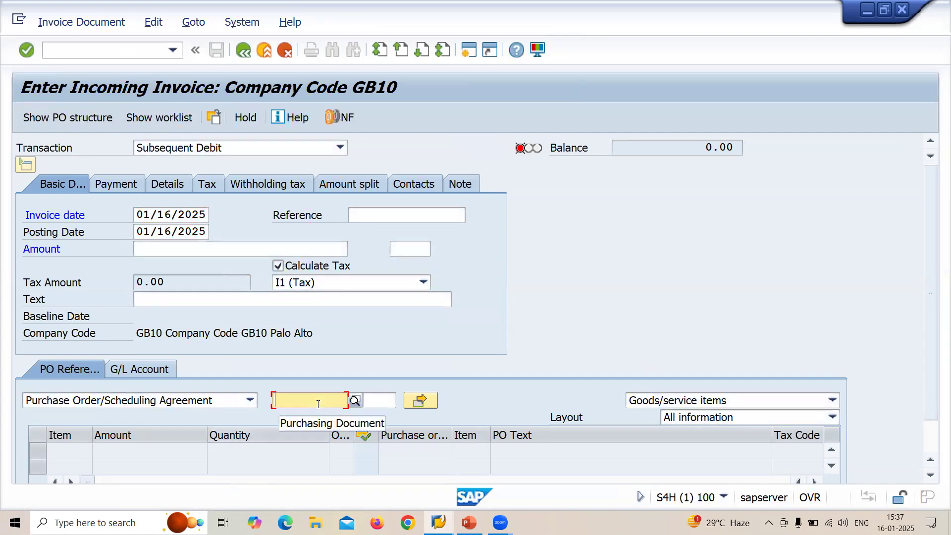
pyautogui.write('4500004300')
pyautogui.press('Return')
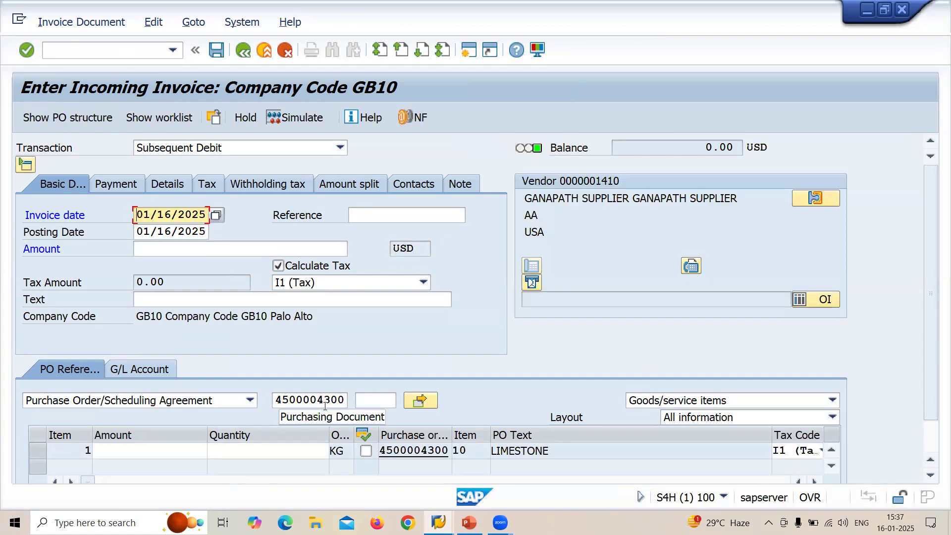
pyautogui.click(222, 147)
pyautogui.click(216, 163)
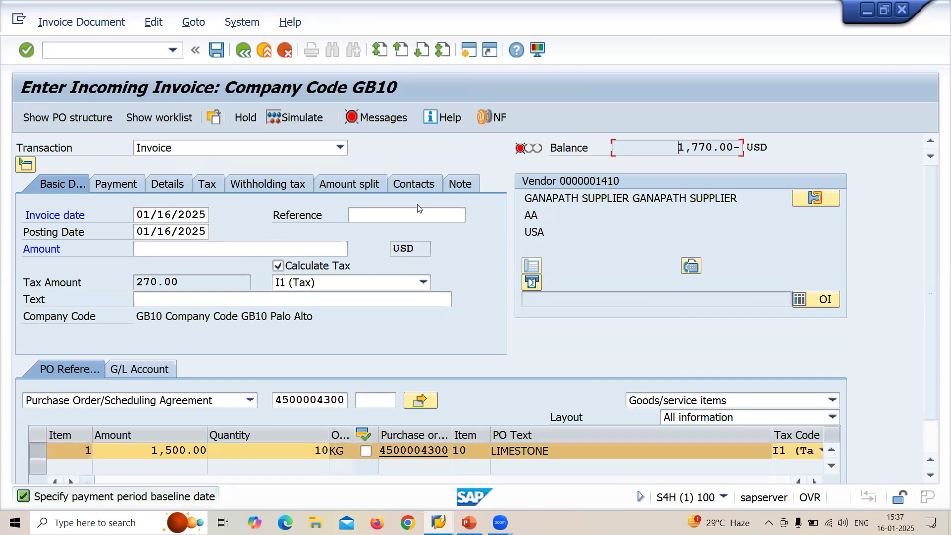
# Step: Enter amount 1,770.00, set baseline date 01/04/2025, and post the invoice
pyautogui.click(317, 245)
pyautogui.write('1770')
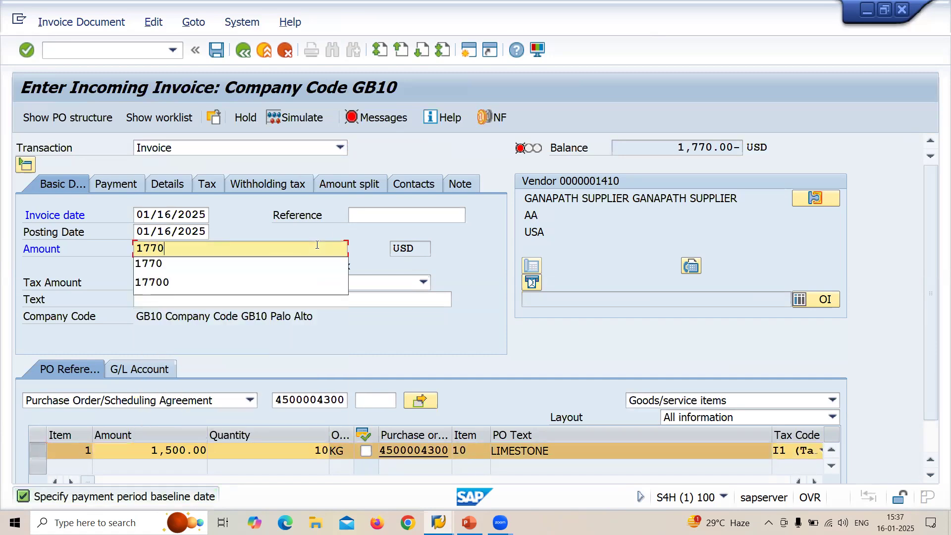
pyautogui.press('Return')
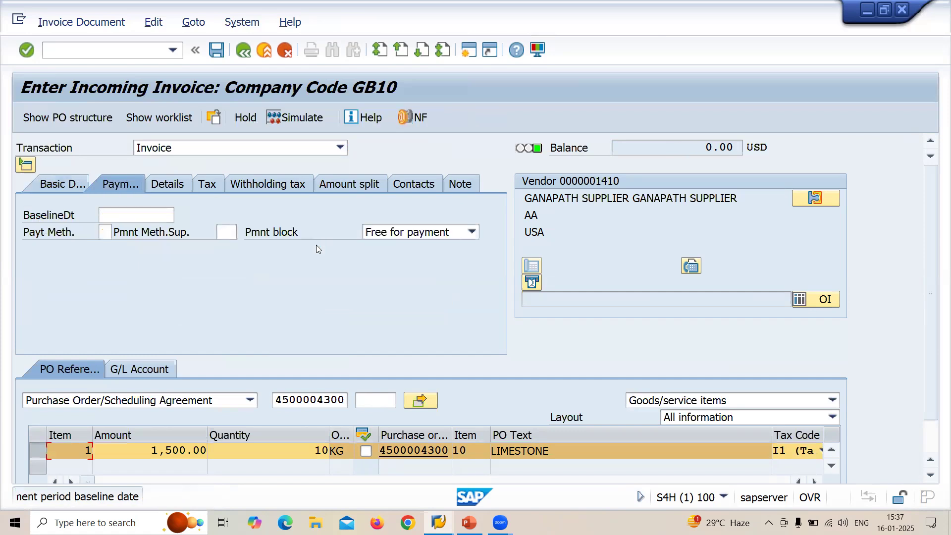
pyautogui.click(141, 213)
pyautogui.press('Return')
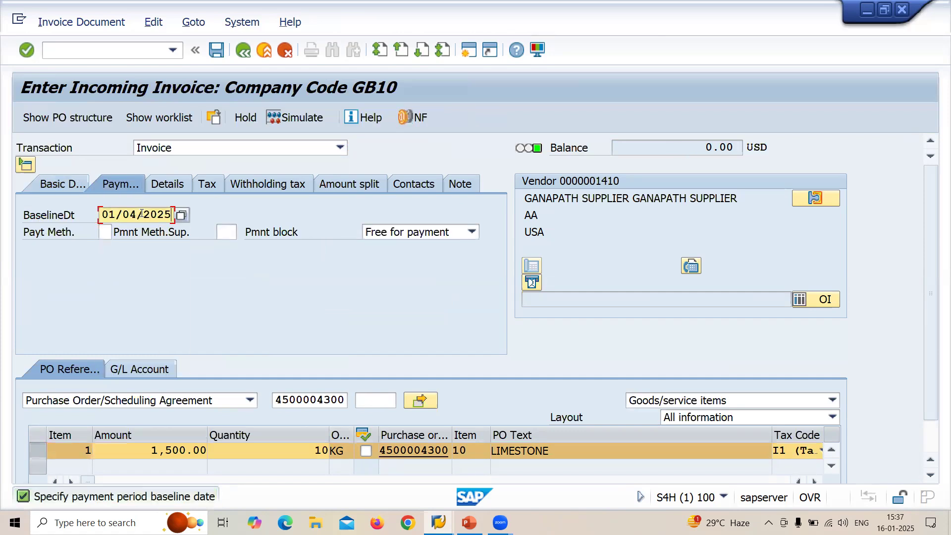
pyautogui.press('Return')
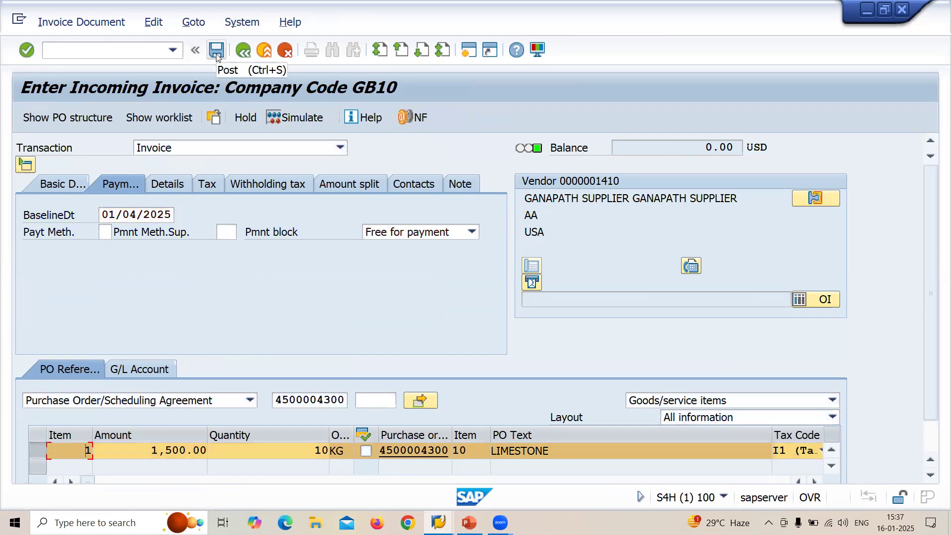
pyautogui.click(217, 56)
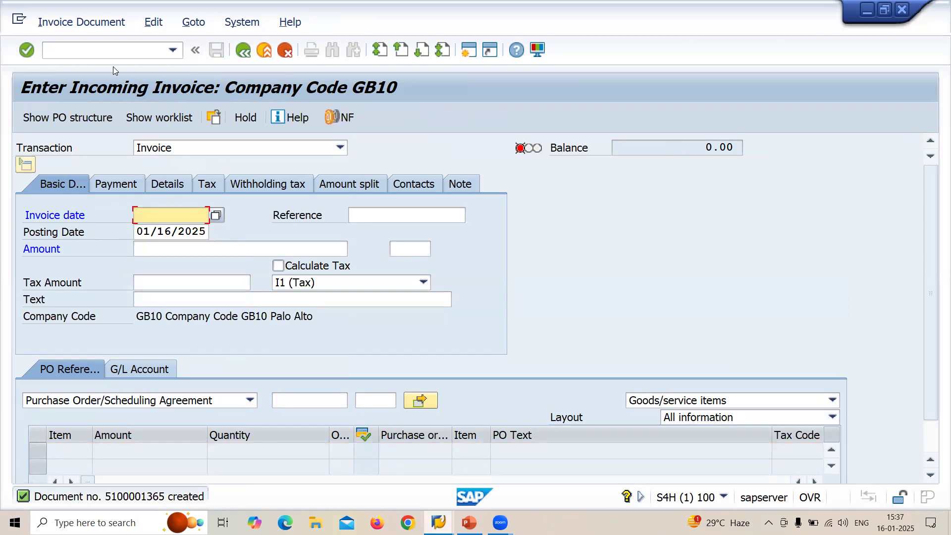
pyautogui.click(272, 152)
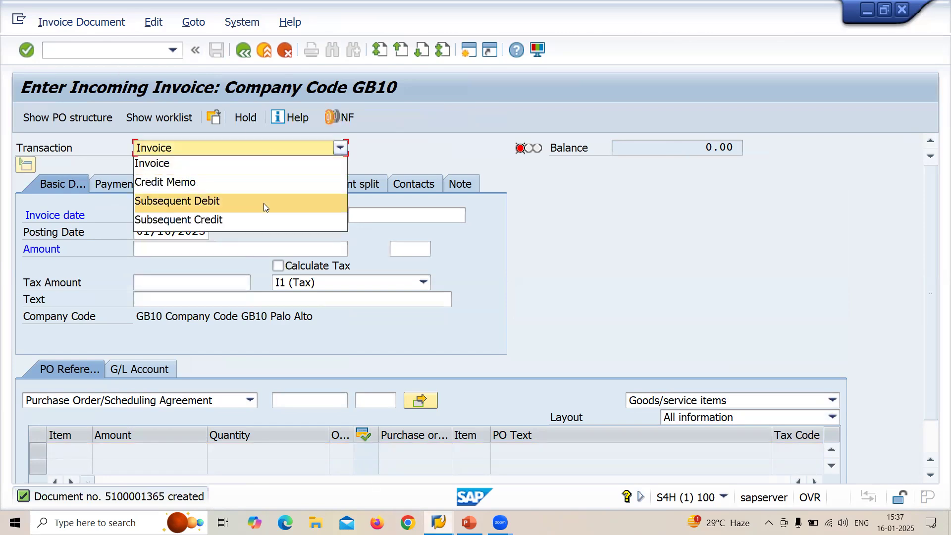
pyautogui.click(264, 203)
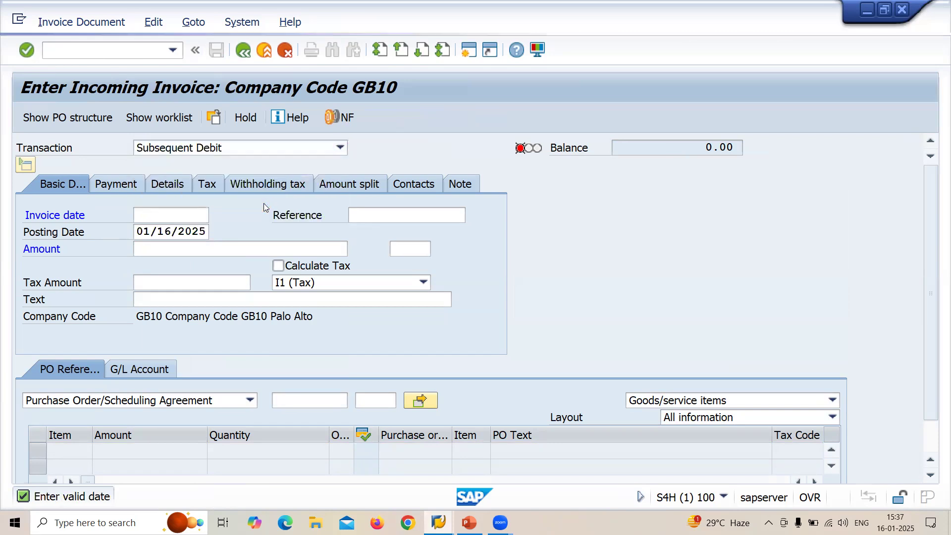
pyautogui.press('Down')
pyautogui.press('Return')
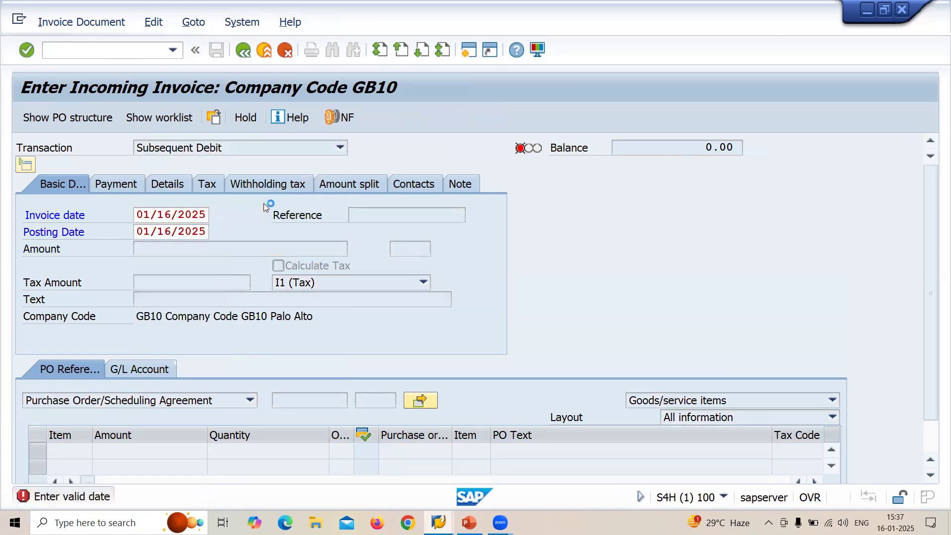
pyautogui.click(294, 268)
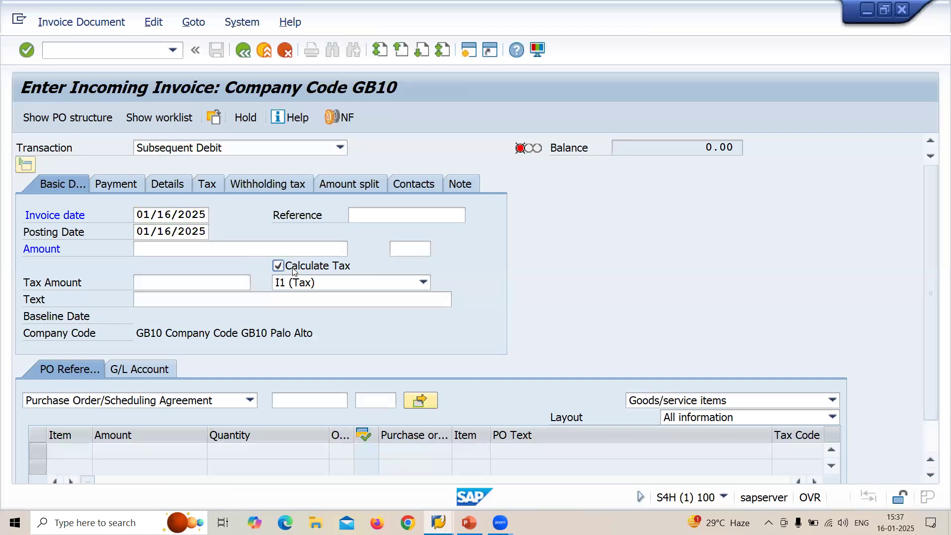
pyautogui.click(312, 402)
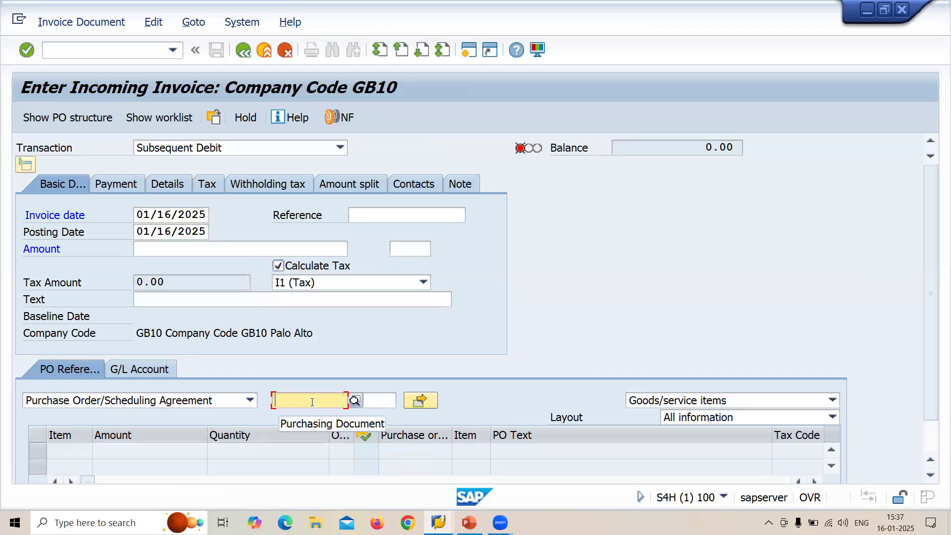
pyautogui.hotkey('ctrl', 'v')
pyautogui.press('Return')
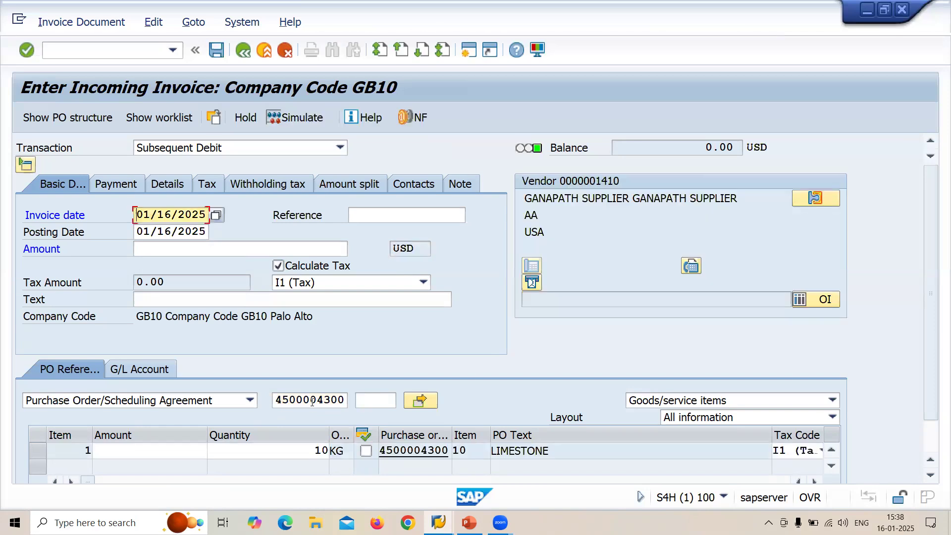
# Step: Enter 850.00 as the LIMESTONE item amount and baseline date 01/04/2025
pyautogui.click(165, 450)
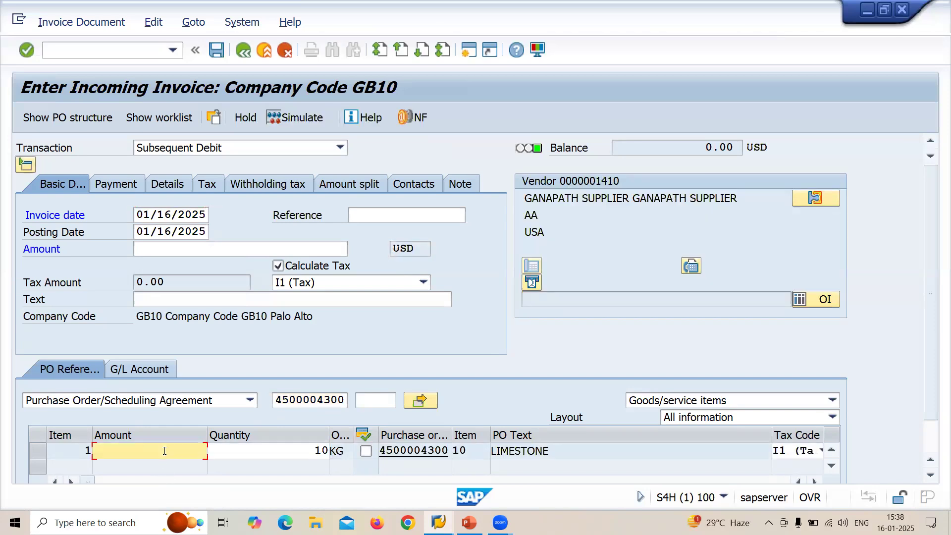
pyautogui.write('850')
pyautogui.press('Return')
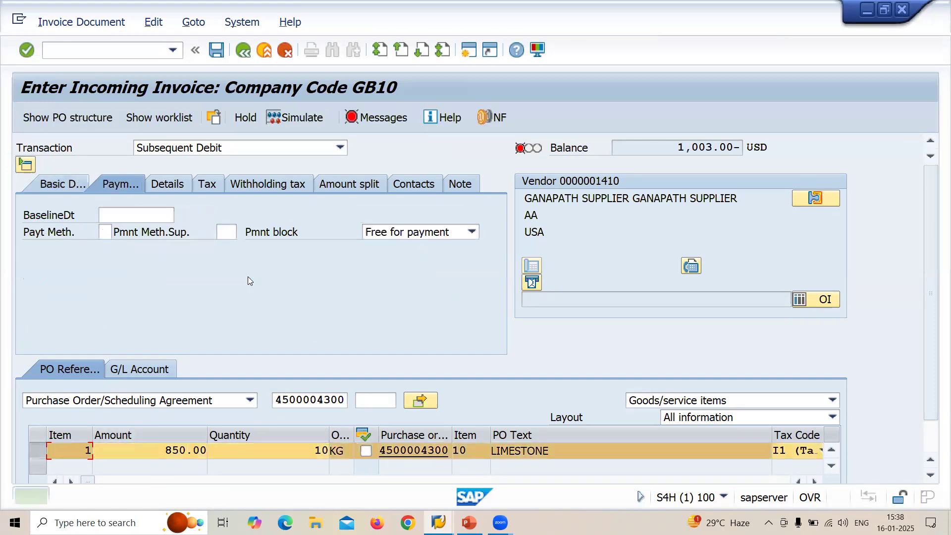
pyautogui.click(143, 216)
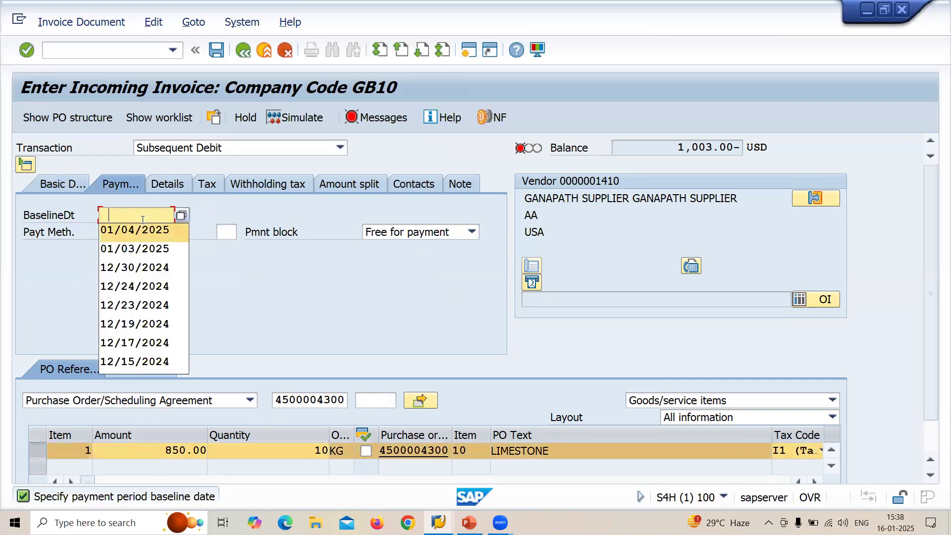
pyautogui.press('Return')
pyautogui.press('Return')
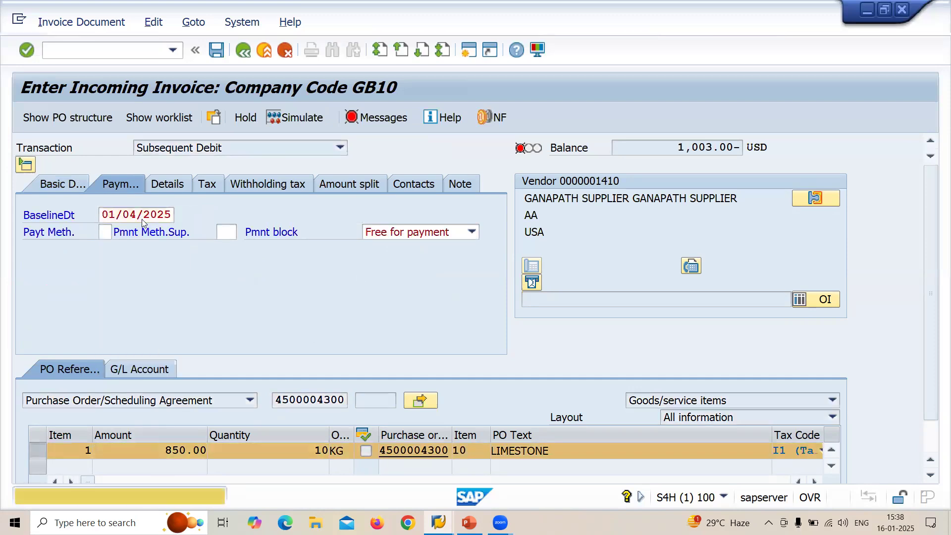
pyautogui.click(72, 183)
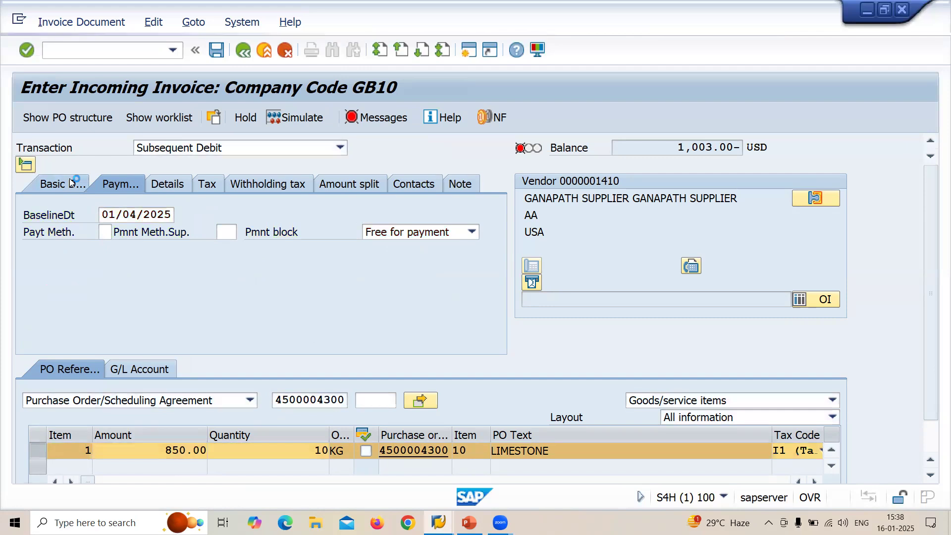
# Step: Enter gross amount 1,003.00 to clear the balance, then post the subsequent debit
pyautogui.click(674, 145)
pyautogui.moveTo(674, 145); pyautogui.dragTo(713, 146)
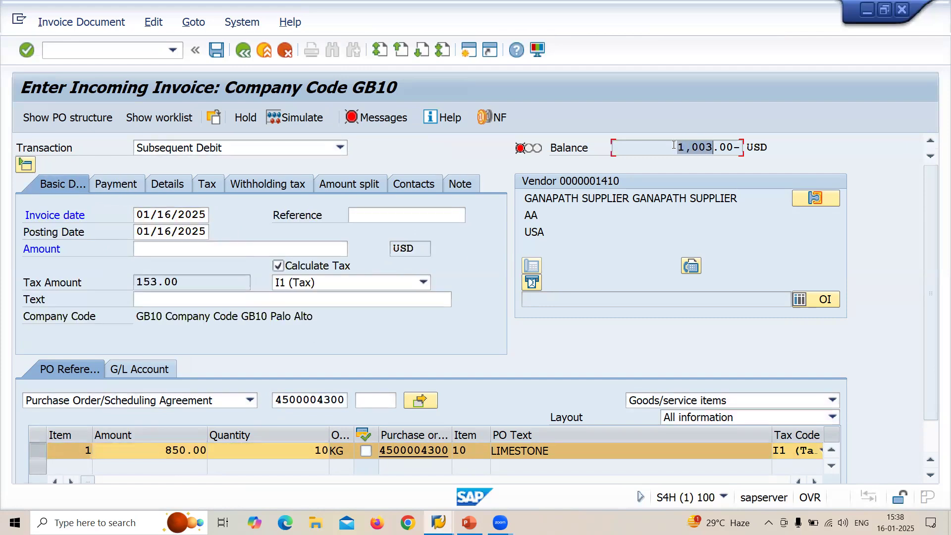
pyautogui.click(336, 250)
pyautogui.write('1003')
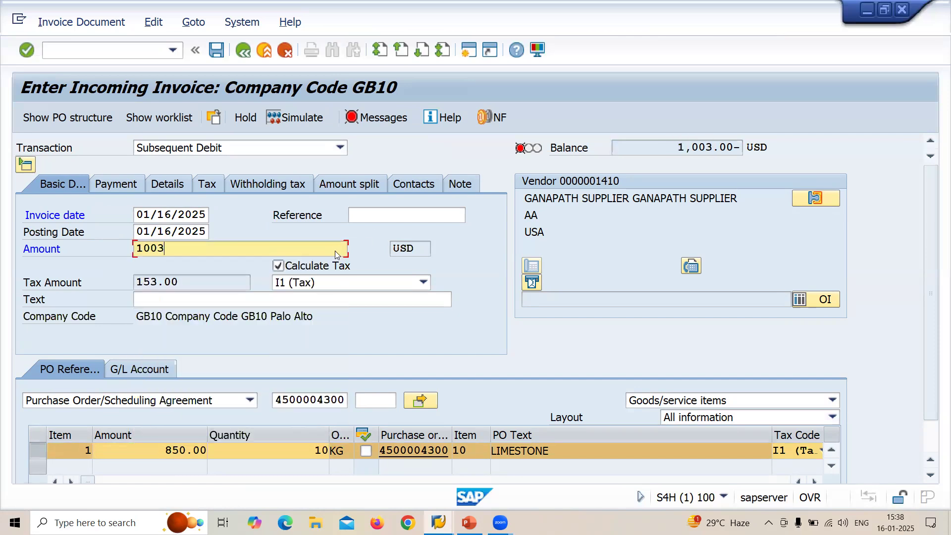
pyautogui.press('Return')
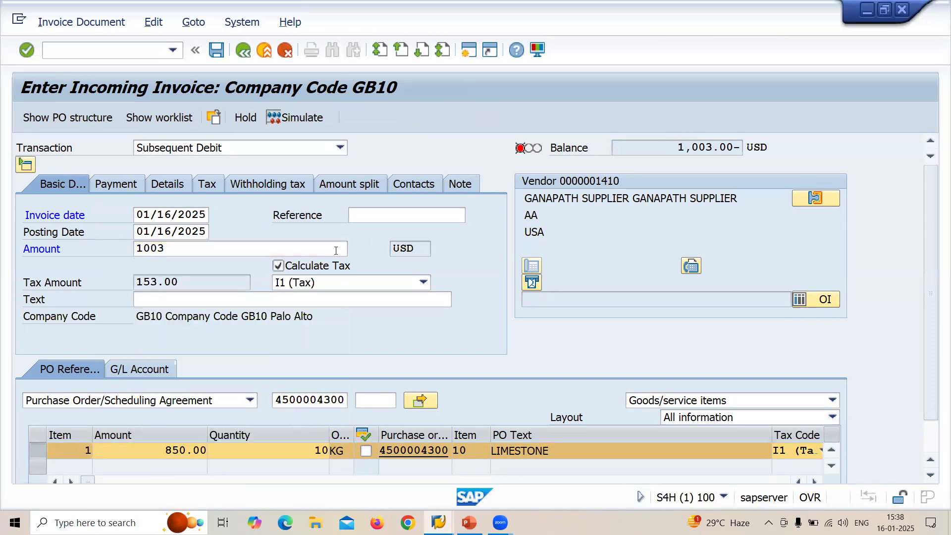
pyautogui.click(217, 50)
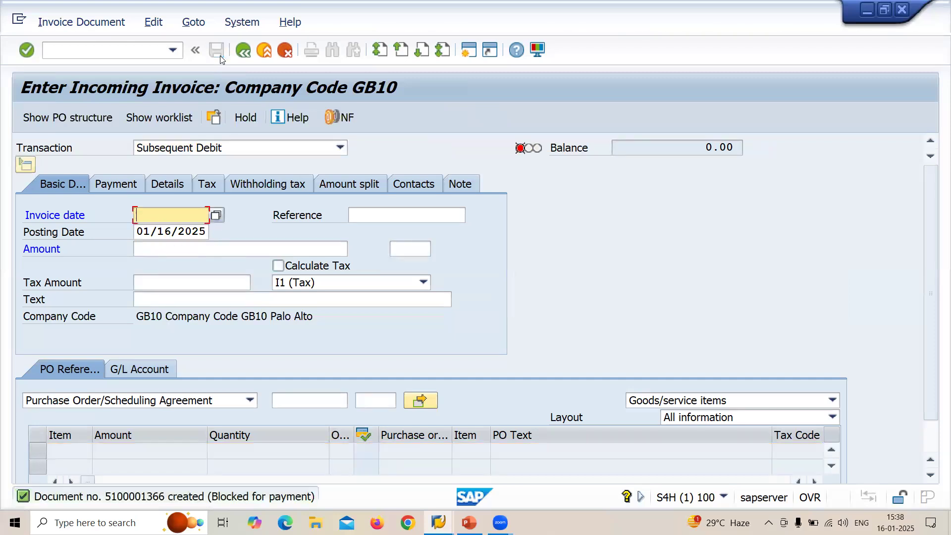
pyautogui.click(147, 50)
pyautogui.write('/')
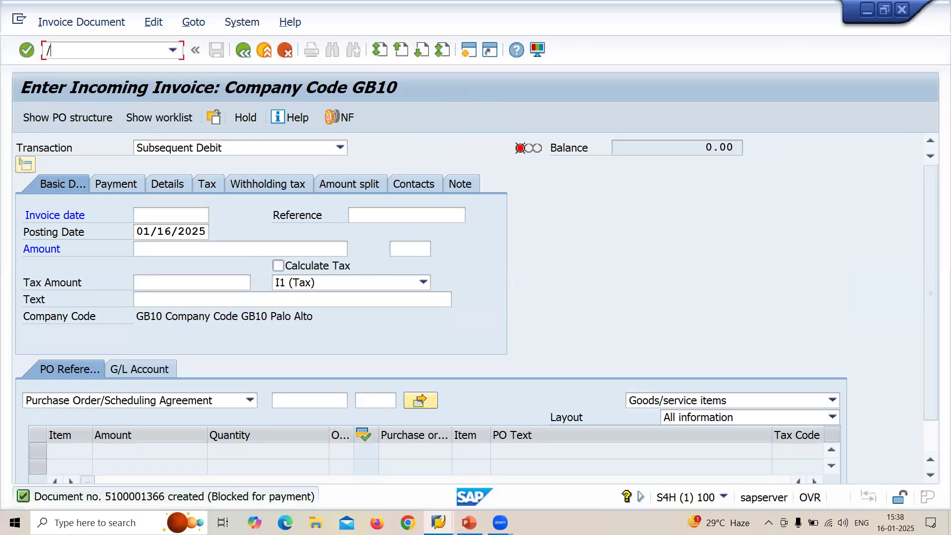
pyautogui.write('NME23N')
pyautogui.press('Return')
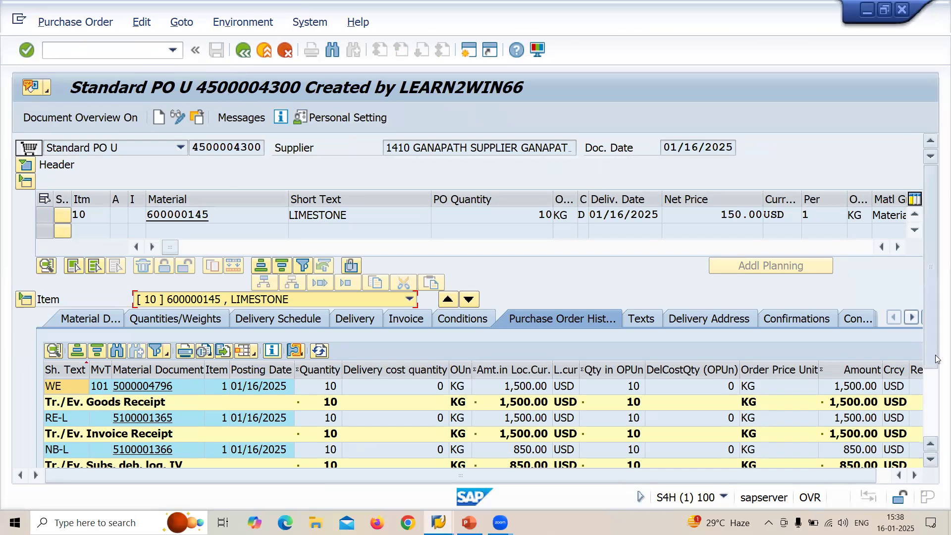
# Step: Review the history rows: goods receipt, invoice receipt, and the 850.00 subsequent debit
pyautogui.moveTo(938, 359); pyautogui.dragTo(937, 387)
pyautogui.scroll(-1, 936, 387)
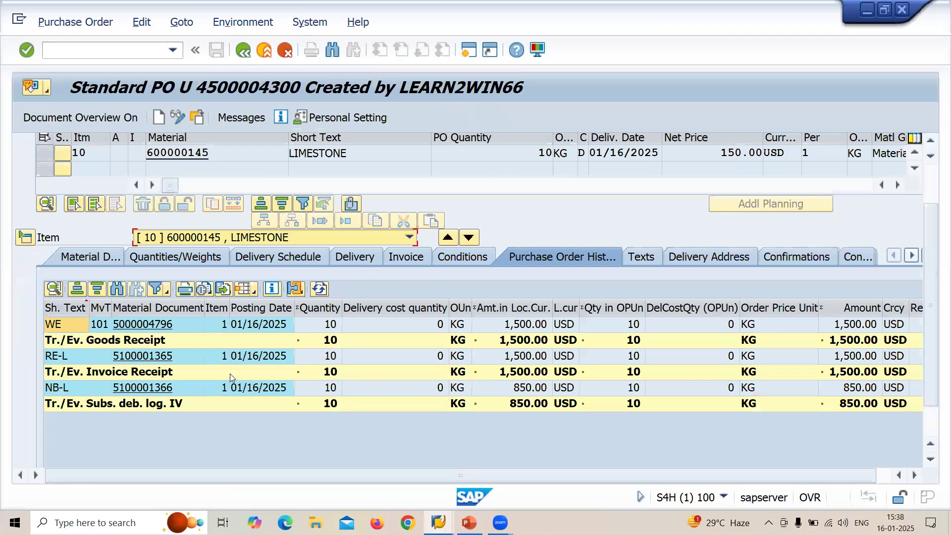
pyautogui.click(61, 325)
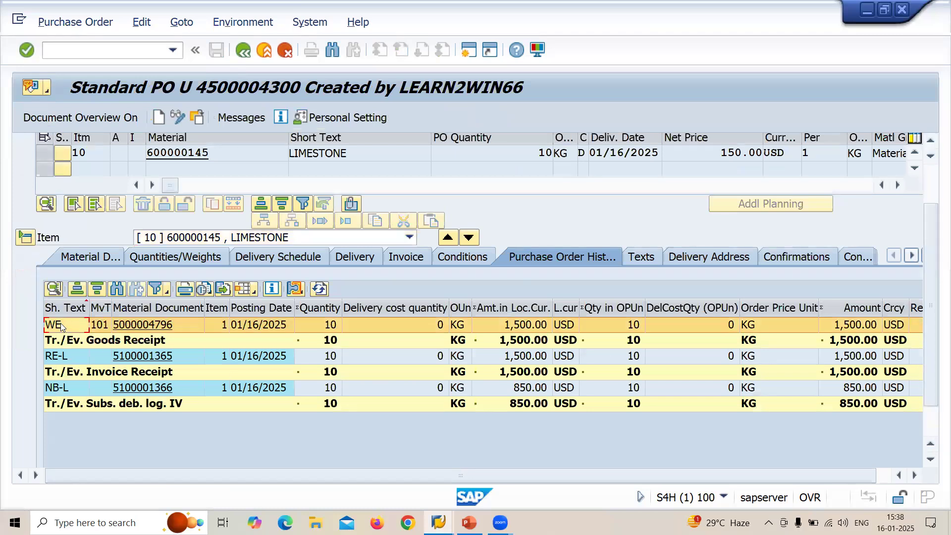
pyautogui.click(65, 357)
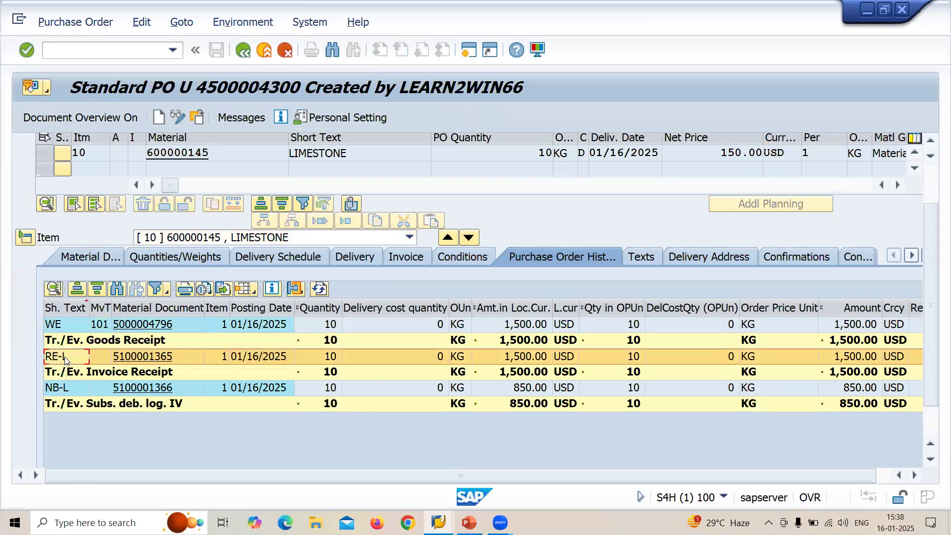
pyautogui.click(65, 389)
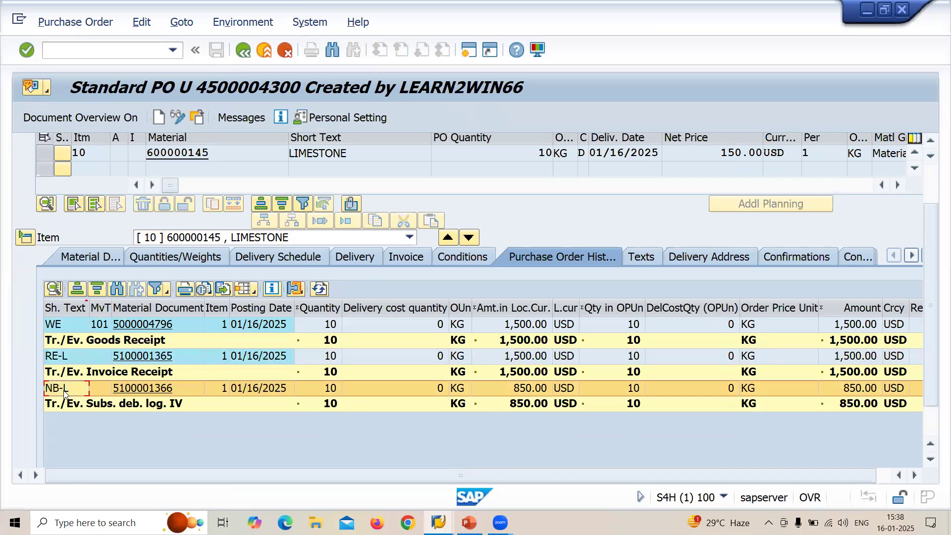
pyautogui.click(516, 390)
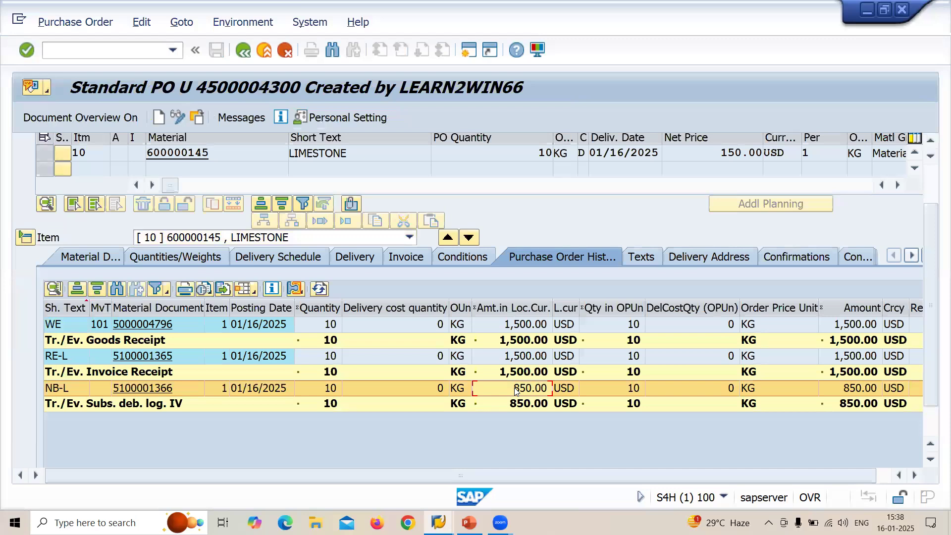